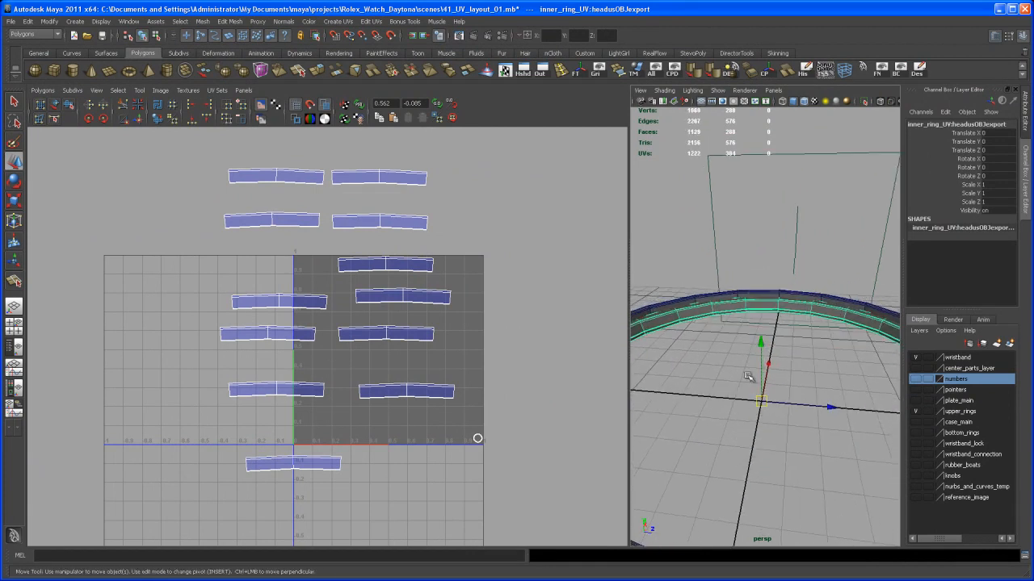
- Select a two-face segment of the inner ring's inside wall above the wristband to identify its UV shell
{"action": "left_click", "coordinate": [776, 316]}
{"action": "left_click_drag", "start_coordinate": [775, 316], "coordinate": [683, 357], "text": "alt"}
{"action": "left_click", "coordinate": [769, 324]}
{"action": "left_click_drag", "start_coordinate": [692, 291], "coordinate": [746, 346]}
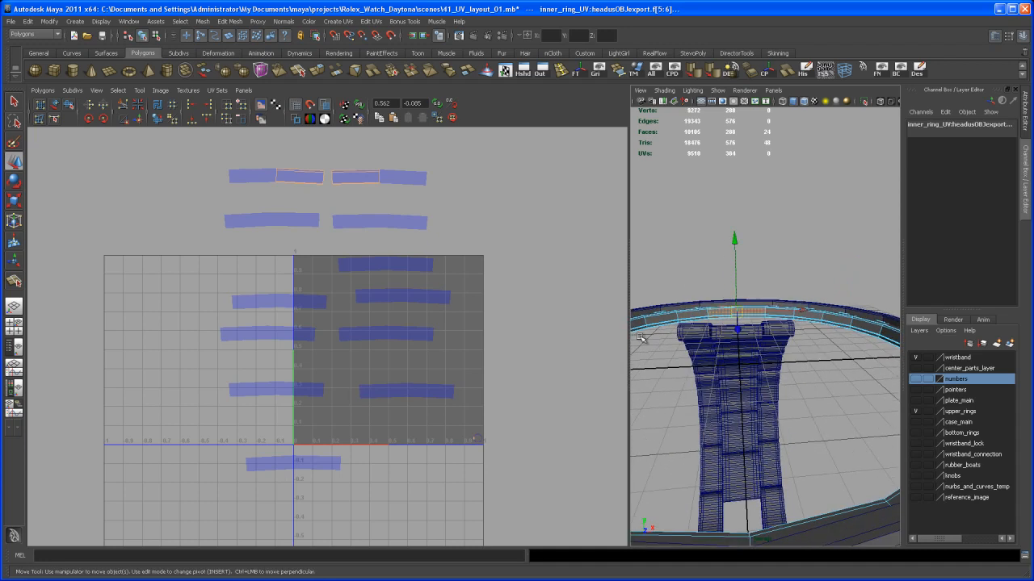
{"action": "mouse_move", "coordinate": [627, 334]}
{"action": "left_mouse_down"}
{"action": "mouse_move", "coordinate": [498, 337]}
{"action": "mouse_move", "coordinate": [597, 363]}
{"action": "mouse_move", "coordinate": [620, 323]}
{"action": "left_mouse_up"}
{"action": "left_click_drag", "start_coordinate": [630, 250], "coordinate": [659, 327]}
{"action": "left_click_drag", "start_coordinate": [644, 315], "coordinate": [652, 339], "text": "alt"}
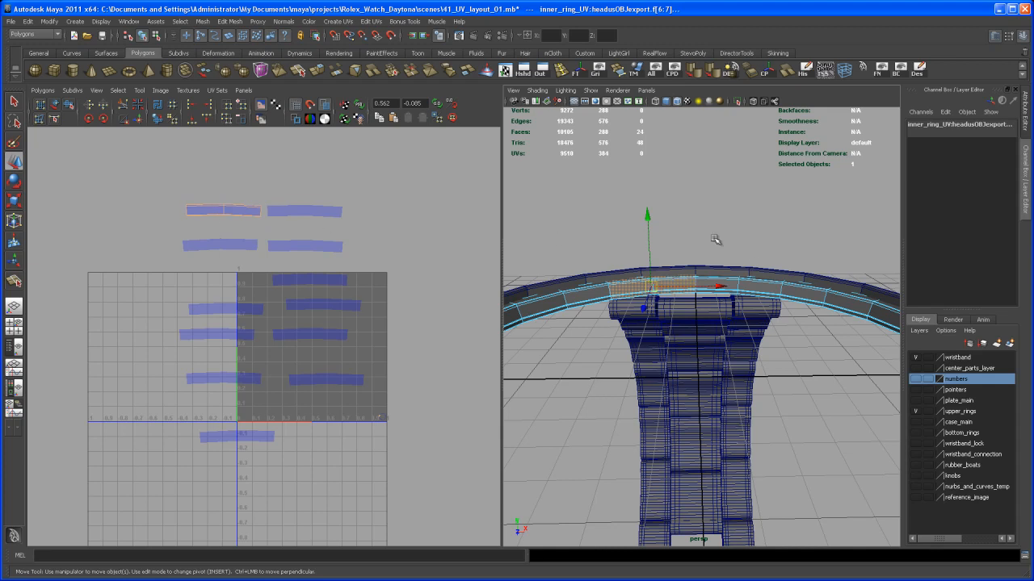
- Select successive two-face segments around the inner ring to match each one with its shell in the top two UV rows
{"action": "left_click", "coordinate": [746, 307]}
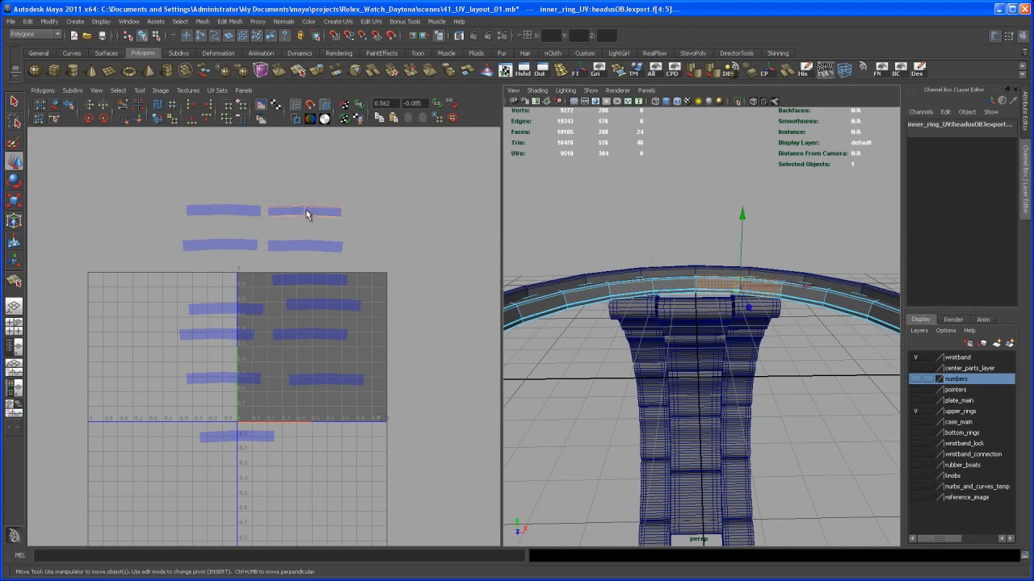
{"action": "left_click_drag", "start_coordinate": [751, 372], "coordinate": [756, 293], "text": "alt"}
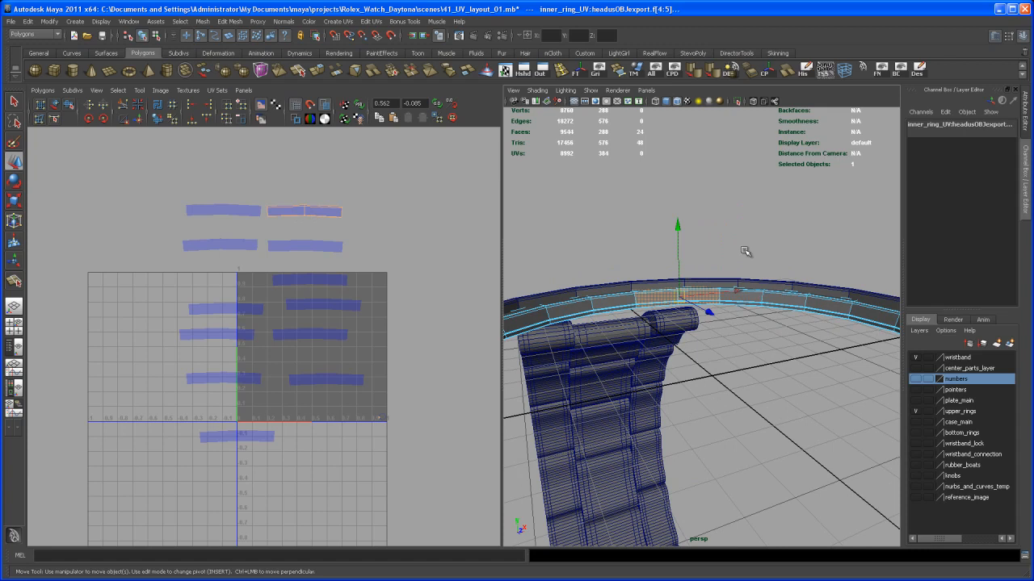
{"action": "left_click", "coordinate": [764, 304]}
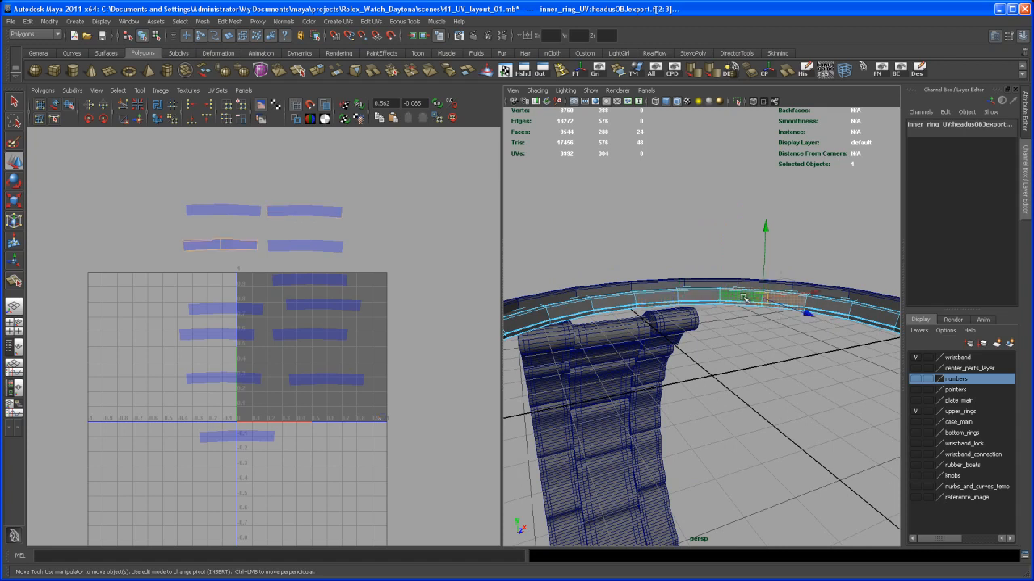
{"action": "left_click_drag", "start_coordinate": [767, 397], "coordinate": [805, 388], "text": "alt"}
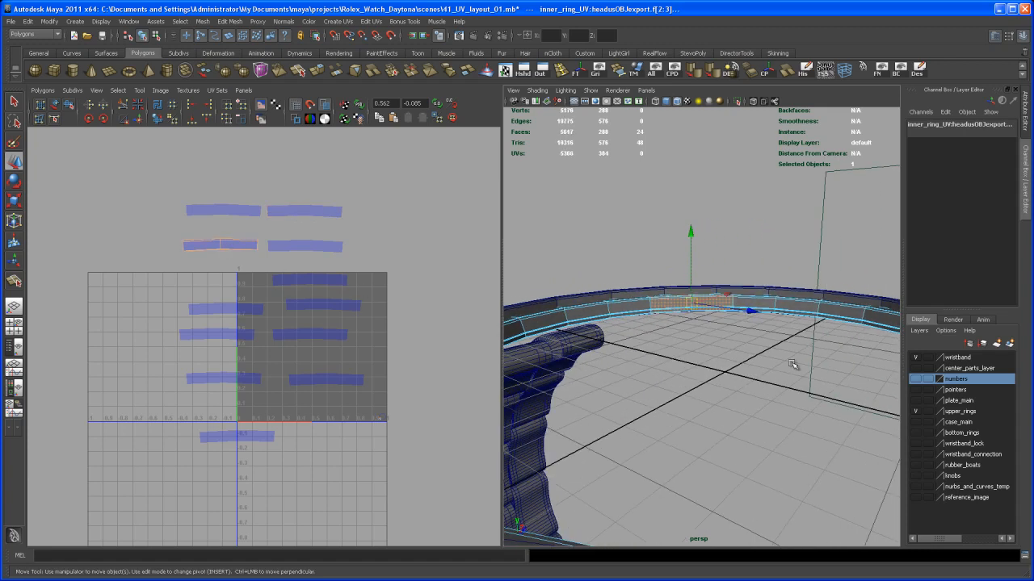
{"action": "left_click", "coordinate": [782, 307]}
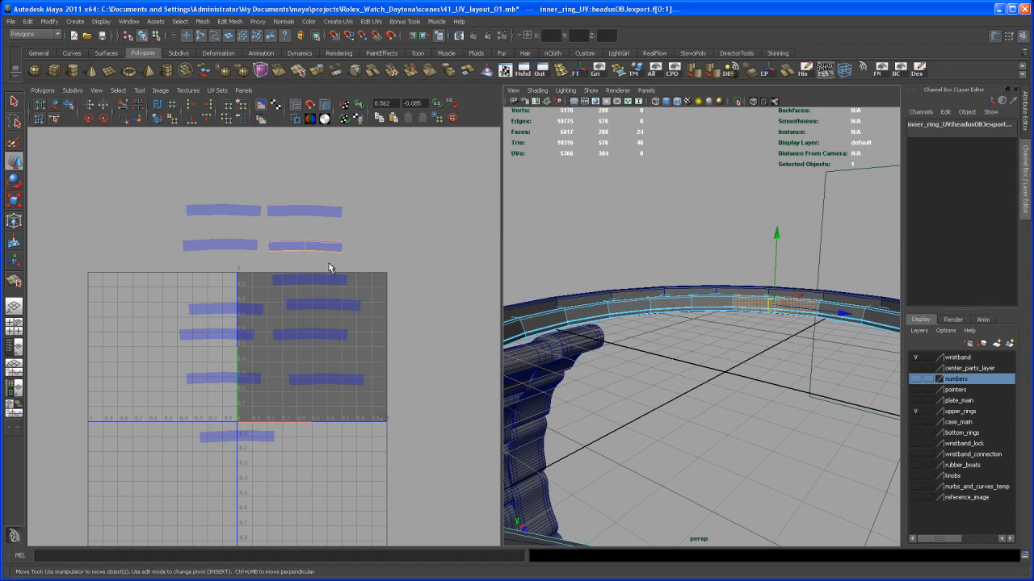
{"action": "left_click_drag", "start_coordinate": [775, 353], "coordinate": [803, 339], "text": "alt"}
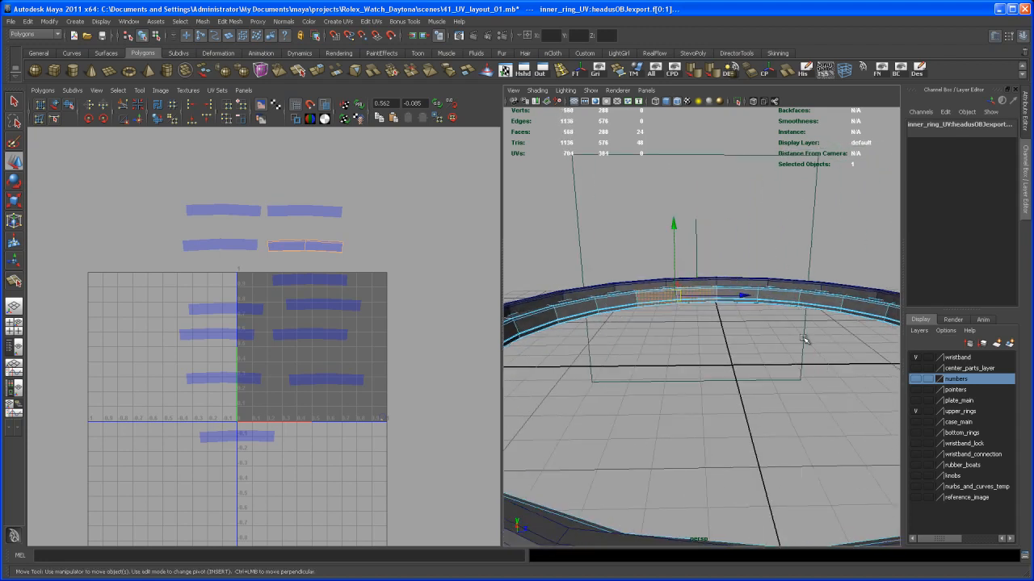
- Select the ring's following two-face segment and move its UV shell into the left column of the third row
{"action": "left_click", "coordinate": [758, 292]}
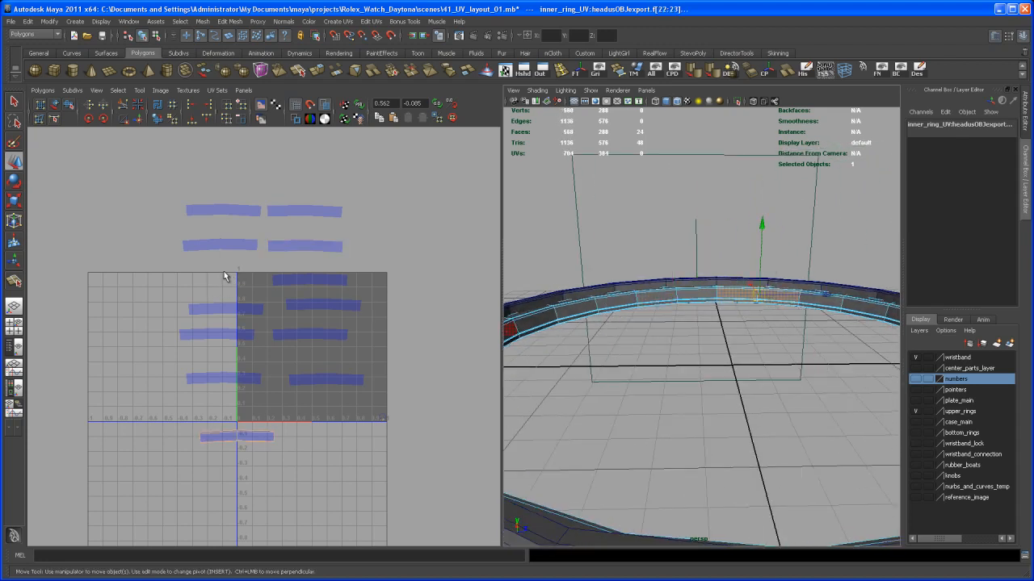
{"action": "right_click_drag", "start_coordinate": [244, 437], "coordinate": [275, 440]}
{"action": "left_click_drag", "start_coordinate": [192, 430], "coordinate": [307, 490]}
{"action": "key", "text": "w"}
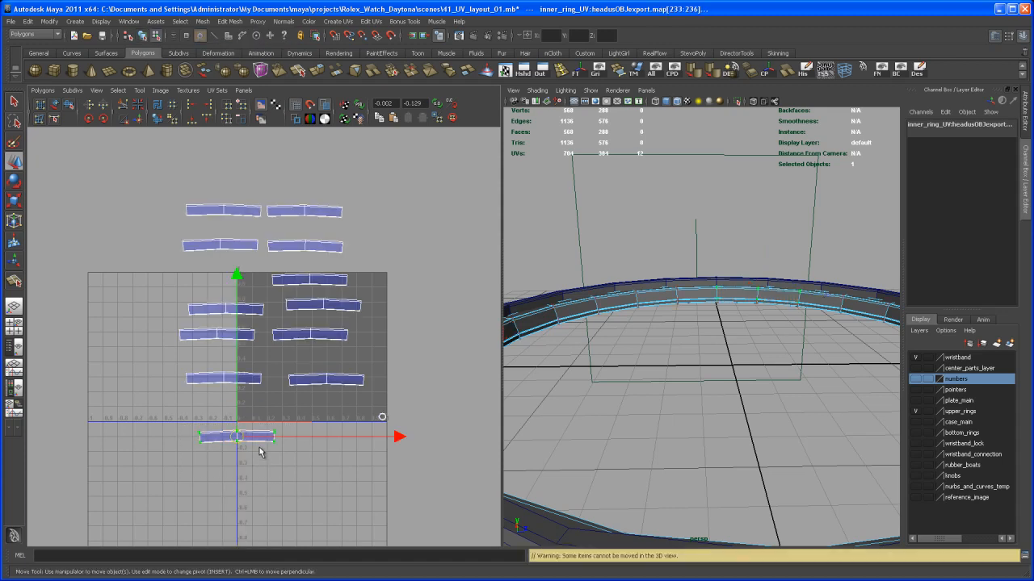
{"action": "left_click_drag", "start_coordinate": [239, 440], "coordinate": [222, 279]}
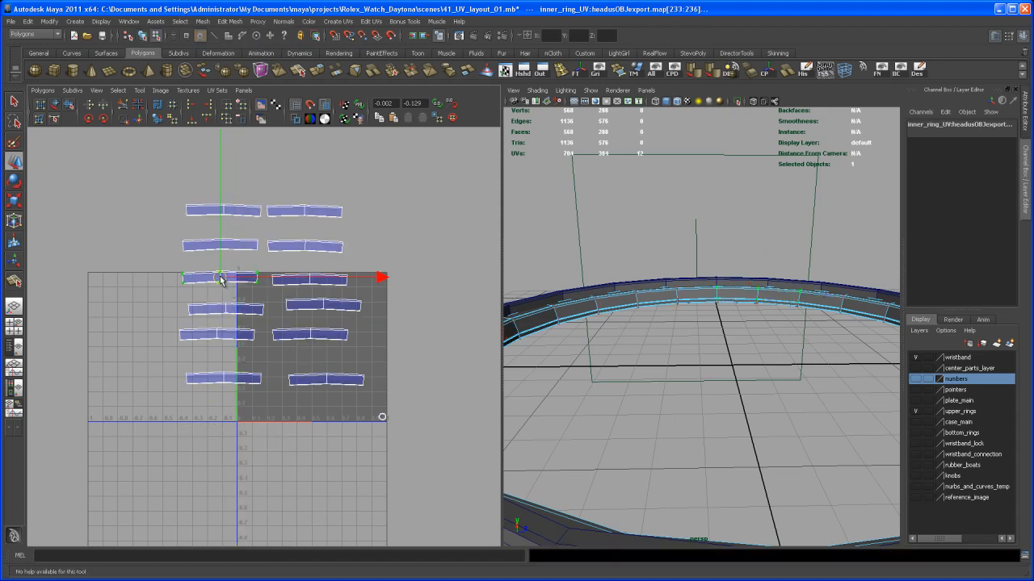
- Select the next two-face segment on the ring and move its UV shell outside the layout, level with the third row
{"action": "left_click_drag", "start_coordinate": [704, 348], "coordinate": [744, 351], "text": "alt"}
{"action": "middle_click_drag", "start_coordinate": [745, 351], "coordinate": [672, 357], "text": "alt"}
{"action": "right_click_drag", "start_coordinate": [671, 357], "coordinate": [711, 414], "text": "alt"}
{"action": "right_click_drag", "start_coordinate": [712, 302], "coordinate": [713, 327]}
{"action": "left_click_drag", "start_coordinate": [707, 250], "coordinate": [751, 357]}
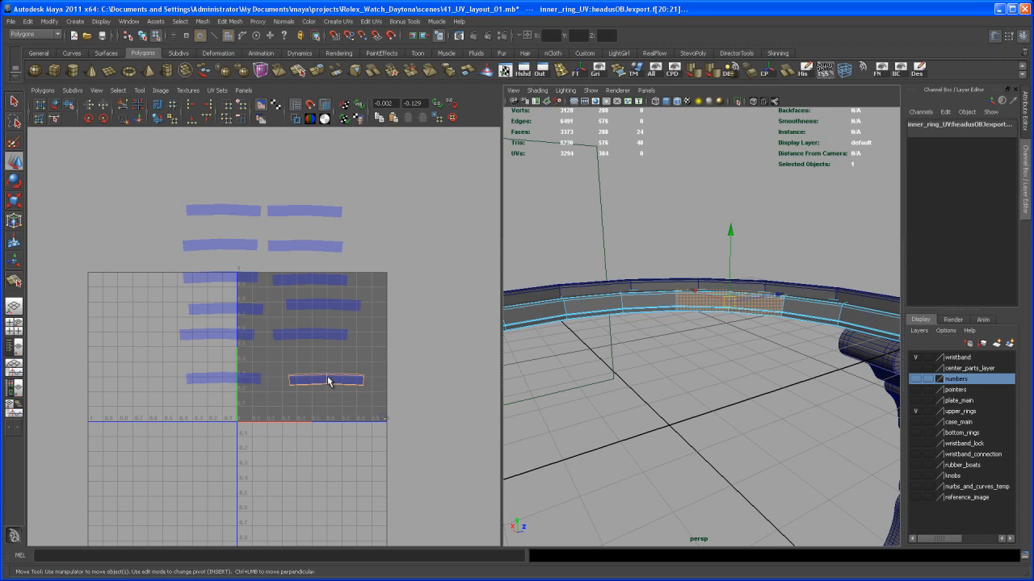
{"action": "right_click_drag", "start_coordinate": [331, 379], "coordinate": [402, 445]}
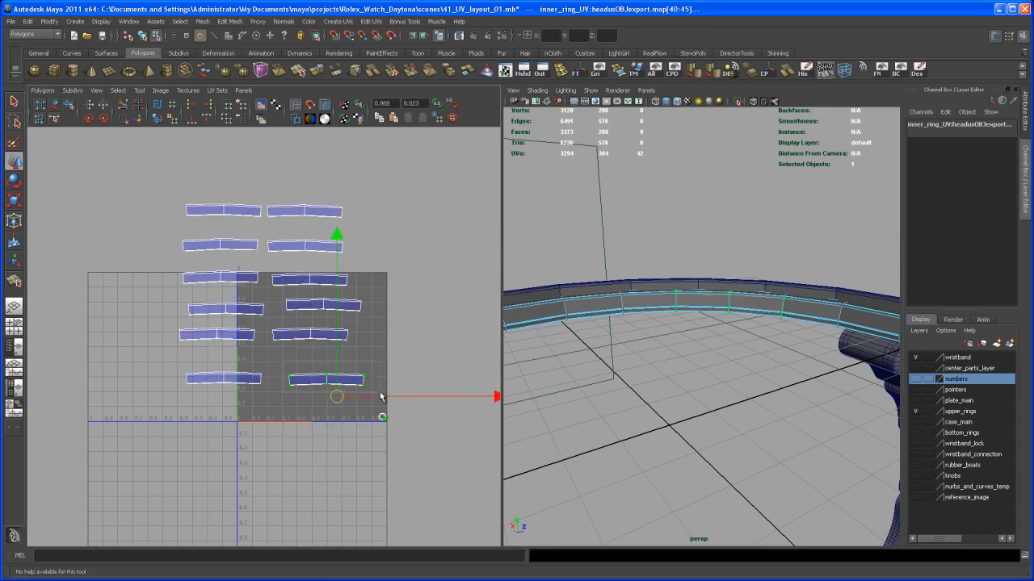
{"action": "left_click_drag", "start_coordinate": [338, 395], "coordinate": [404, 277]}
- Move the six unsorted UV shells down to clear space, and place the set-aside shell in the third row's right column
{"action": "left_click_drag", "start_coordinate": [266, 269], "coordinate": [313, 329]}
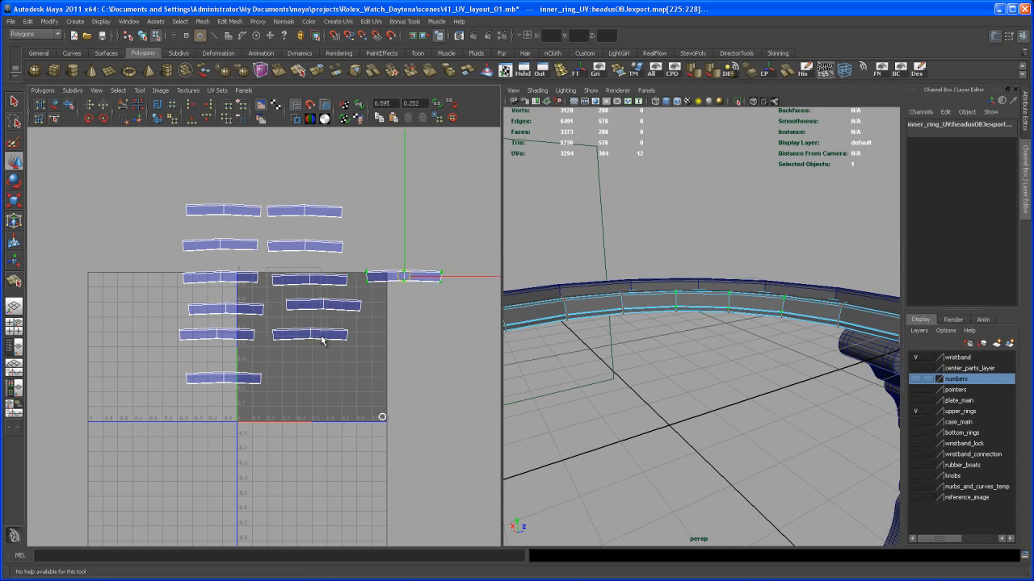
{"action": "left_click_drag", "start_coordinate": [345, 360], "coordinate": [346, 359]}
{"action": "left_click_drag", "start_coordinate": [314, 308], "coordinate": [316, 438]}
{"action": "left_click_drag", "start_coordinate": [150, 301], "coordinate": [210, 356]}
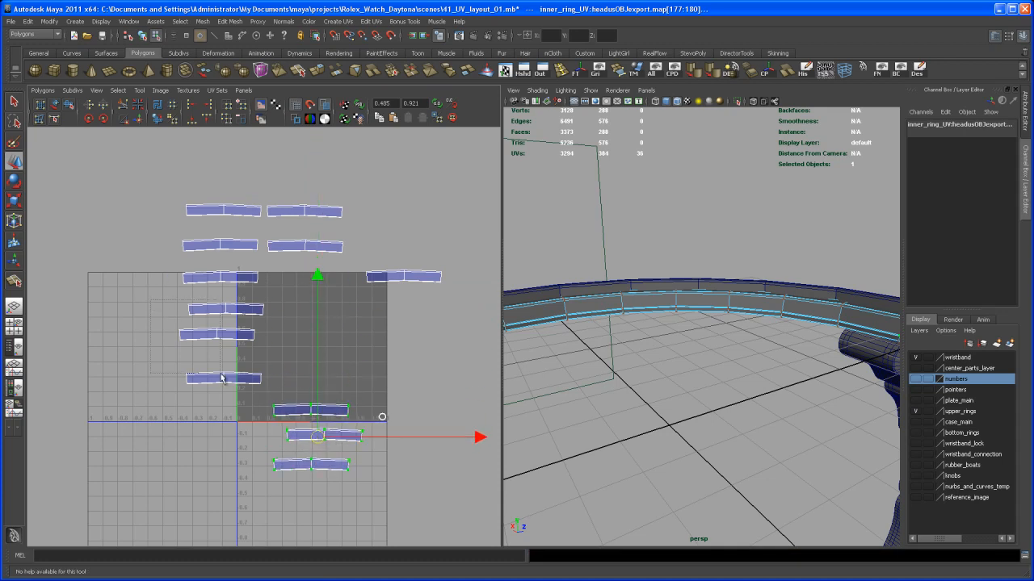
{"action": "left_click_drag", "start_coordinate": [269, 417], "coordinate": [271, 419]}
{"action": "left_click_drag", "start_coordinate": [219, 343], "coordinate": [215, 440]}
{"action": "left_click_drag", "start_coordinate": [375, 281], "coordinate": [304, 277]}
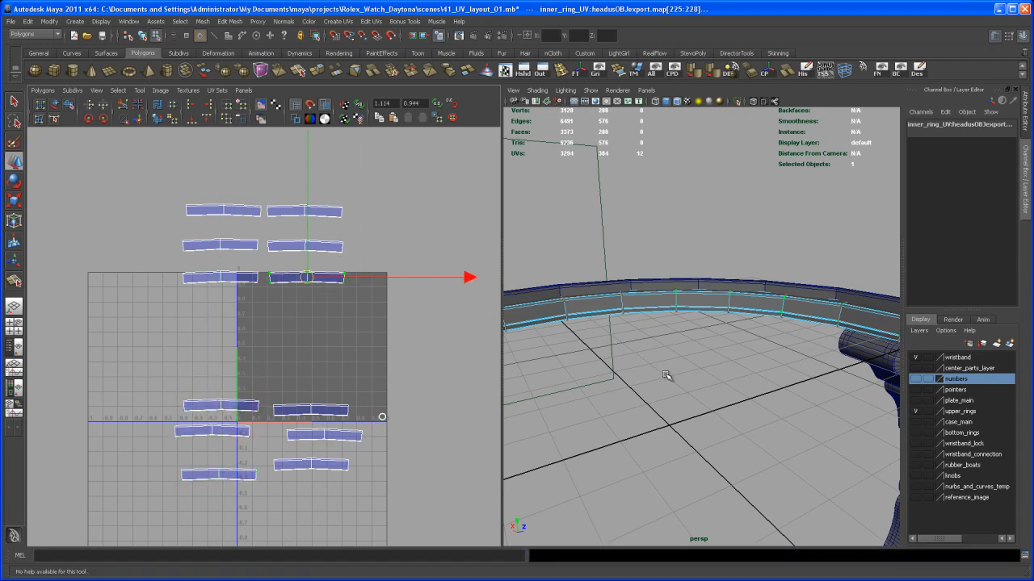
{"action": "left_click_drag", "start_coordinate": [743, 385], "coordinate": [728, 366], "text": "alt"}
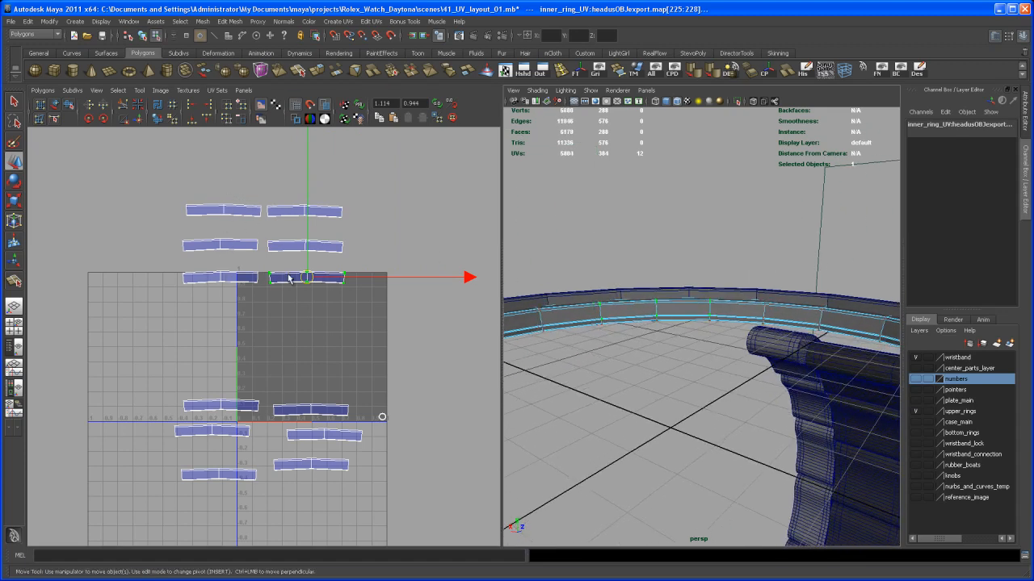
{"action": "left_click_drag", "start_coordinate": [692, 379], "coordinate": [676, 338], "text": "alt"}
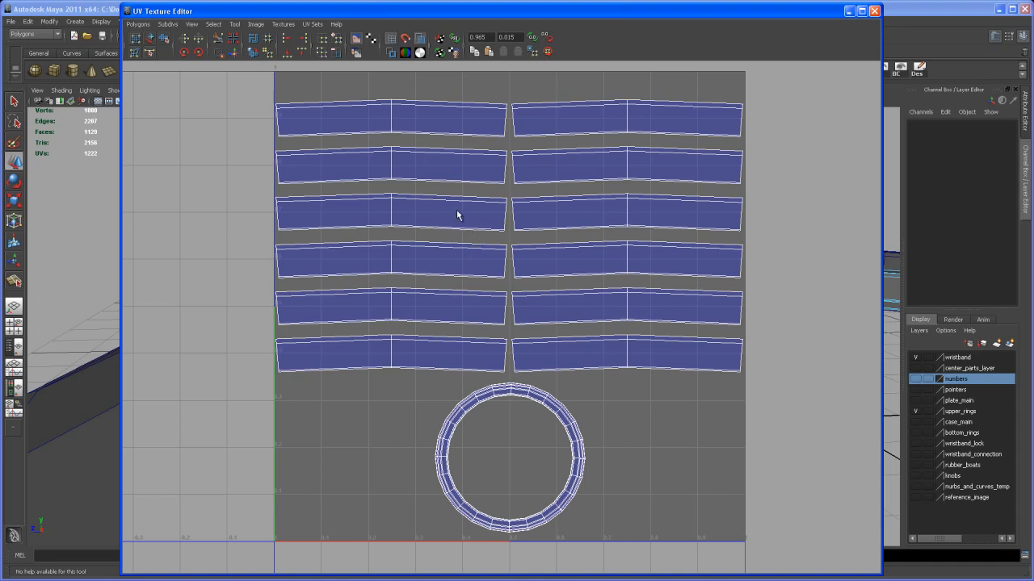
- Select the center-line UVs of the first shell in the top row of the packed layout
{"action": "middle_click_drag", "start_coordinate": [450, 236], "coordinate": [451, 238], "text": "alt"}
{"action": "right_click_drag", "start_coordinate": [420, 177], "coordinate": [616, 364], "text": "alt"}
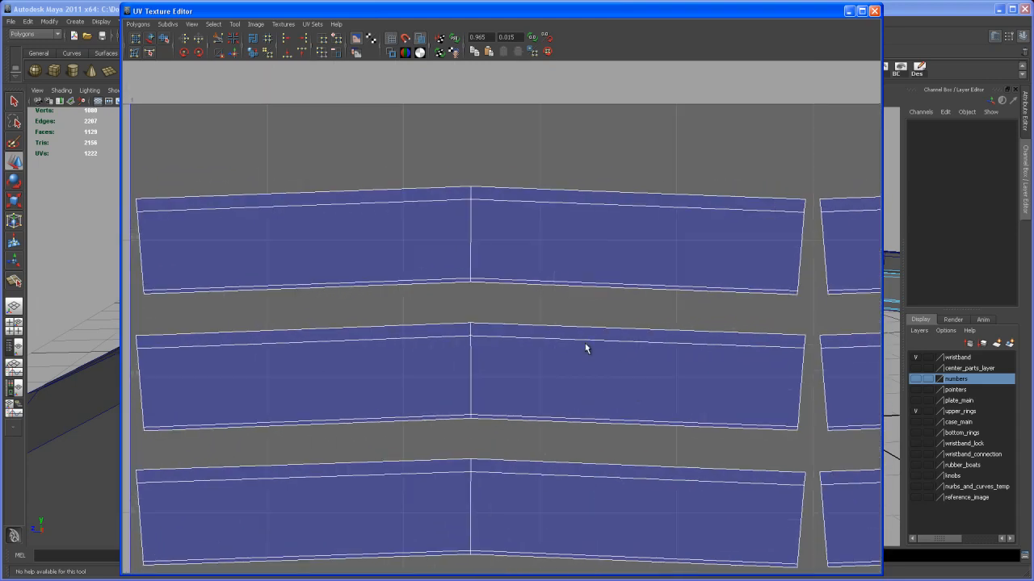
{"action": "right_click_drag", "start_coordinate": [491, 268], "coordinate": [528, 288], "text": "alt"}
{"action": "right_click_drag", "start_coordinate": [503, 251], "coordinate": [535, 252]}
{"action": "left_click_drag", "start_coordinate": [482, 153], "coordinate": [509, 316]}
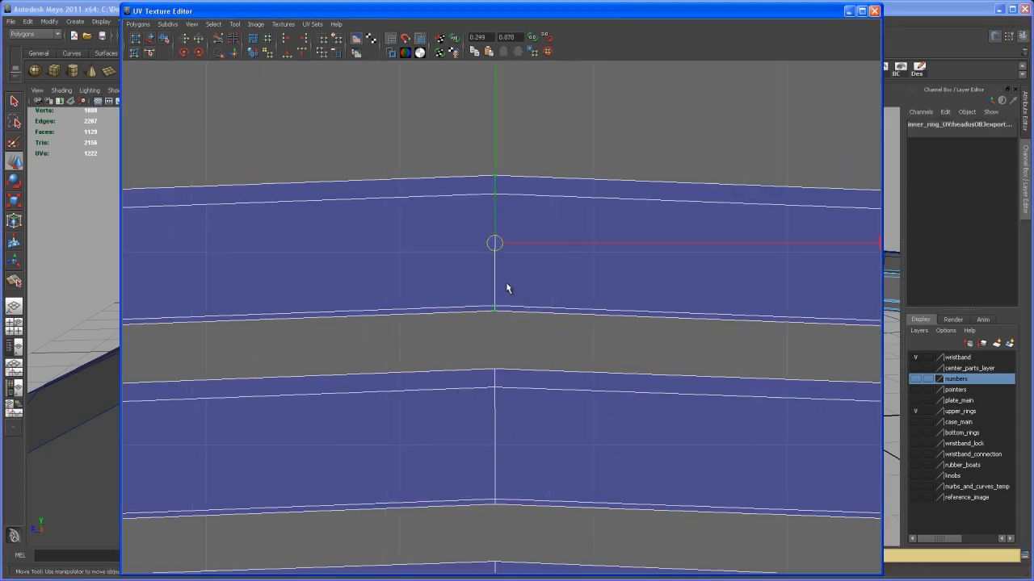
{"action": "right_click_drag", "start_coordinate": [526, 275], "coordinate": [426, 203], "text": "alt"}
{"action": "right_click_drag", "start_coordinate": [547, 257], "coordinate": [570, 254], "text": "alt"}
{"action": "middle_click_drag", "start_coordinate": [570, 253], "coordinate": [542, 219], "text": "alt"}
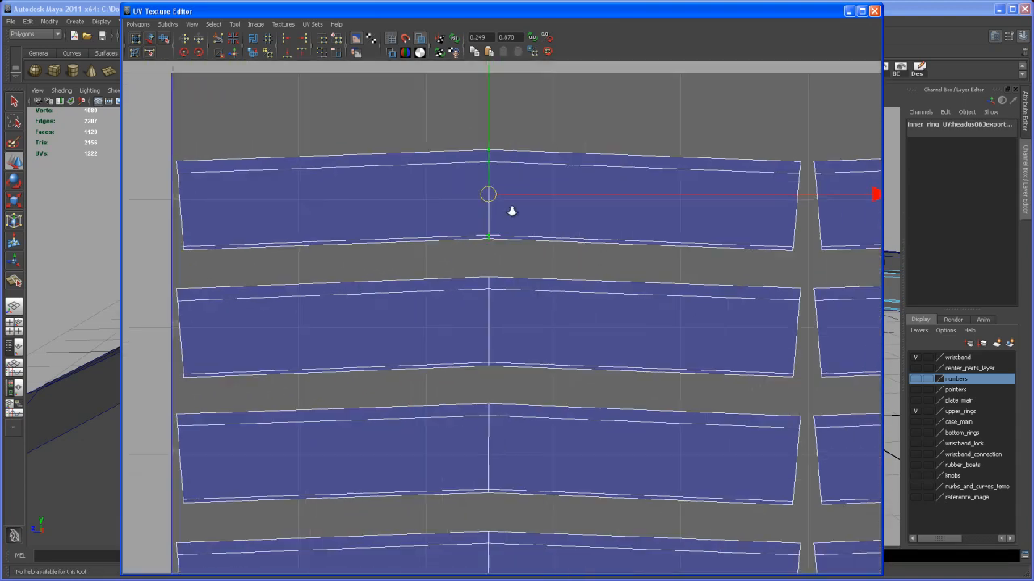
{"action": "right_click_drag", "start_coordinate": [542, 219], "coordinate": [492, 227], "text": "alt"}
{"action": "right_click_drag", "start_coordinate": [532, 197], "coordinate": [598, 244], "text": "alt"}
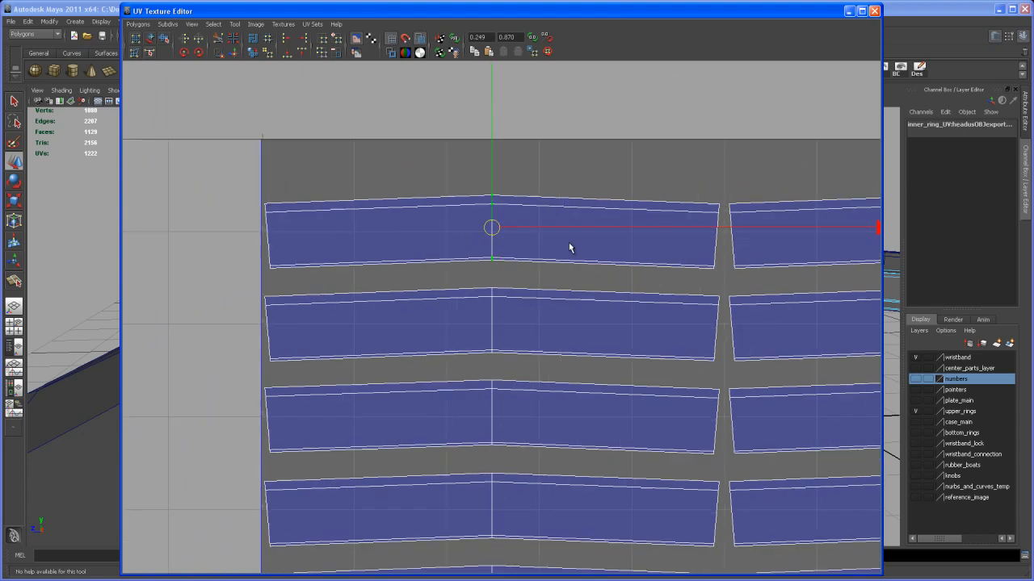
{"action": "middle_click_drag", "start_coordinate": [597, 244], "coordinate": [505, 231], "text": "alt"}
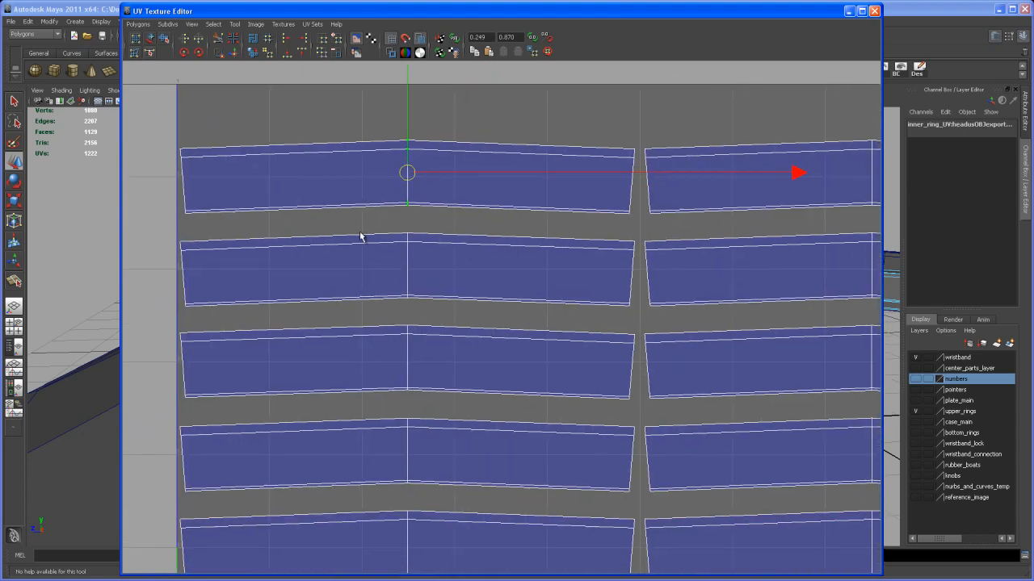
- Grow the UV selection outward along the first shell, activate the Rotate tool with a smaller manipulator, and clear the selection
{"action": "key", "text": "shift+period"}
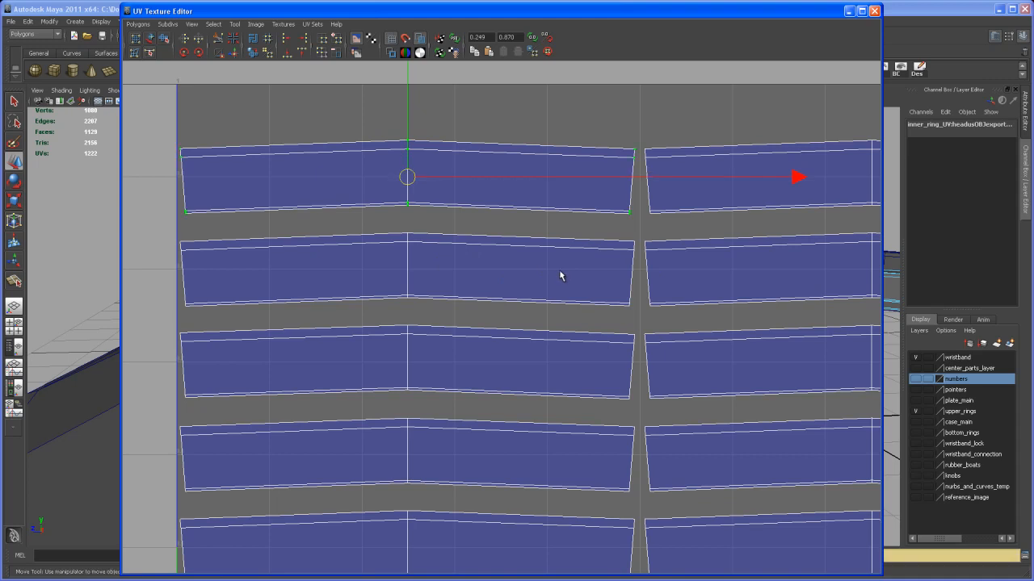
{"action": "key", "text": "e"}
{"action": "key", "text": "minus"}
{"action": "key", "text": "minus"}
{"action": "right_click_drag", "start_coordinate": [521, 301], "coordinate": [484, 332], "text": "alt"}
{"action": "middle_click_drag", "start_coordinate": [484, 333], "coordinate": [490, 306], "text": "alt"}
{"action": "left_click", "coordinate": [581, 127]}
- Select the center-line UVs of all six left-column shells for rotation, and clear the selection
{"action": "middle_click_drag", "start_coordinate": [551, 246], "coordinate": [557, 202], "text": "alt"}
{"action": "right_click_drag", "start_coordinate": [557, 202], "coordinate": [527, 264], "text": "alt"}
{"action": "middle_click_drag", "start_coordinate": [526, 264], "coordinate": [503, 233], "text": "alt"}
{"action": "mouse_move", "coordinate": [503, 233]}
{"action": "right_mouse_down", "text": "alt"}
{"action": "mouse_move", "coordinate": [524, 263]}
{"action": "mouse_move", "coordinate": [509, 214]}
{"action": "right_mouse_up", "text": "alt"}
{"action": "middle_click_drag", "start_coordinate": [509, 214], "coordinate": [468, 193], "text": "alt"}
{"action": "middle_click_drag", "start_coordinate": [496, 300], "coordinate": [496, 274], "text": "alt"}
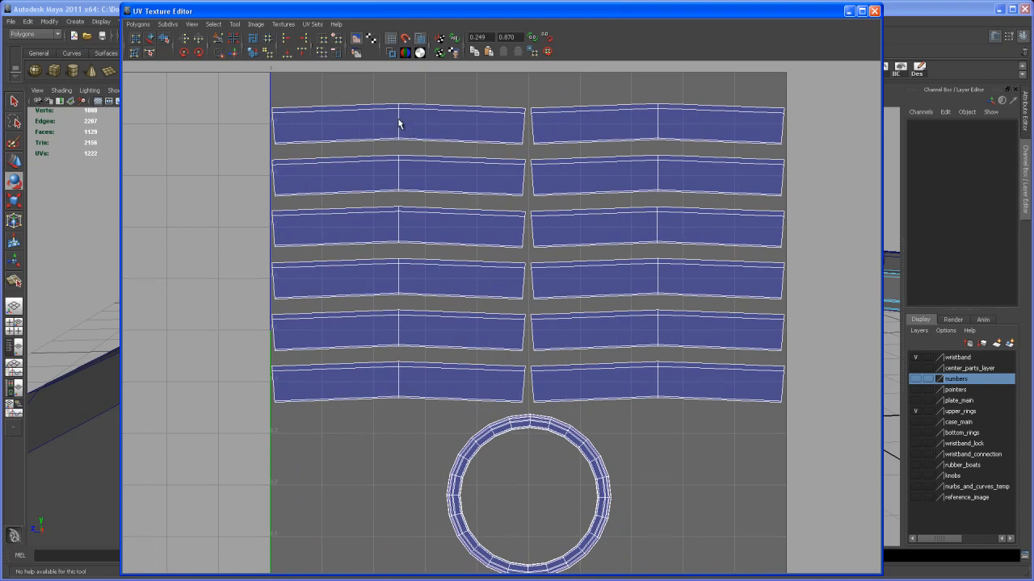
{"action": "left_click_drag", "start_coordinate": [395, 100], "coordinate": [406, 394]}
{"action": "key", "text": "e"}
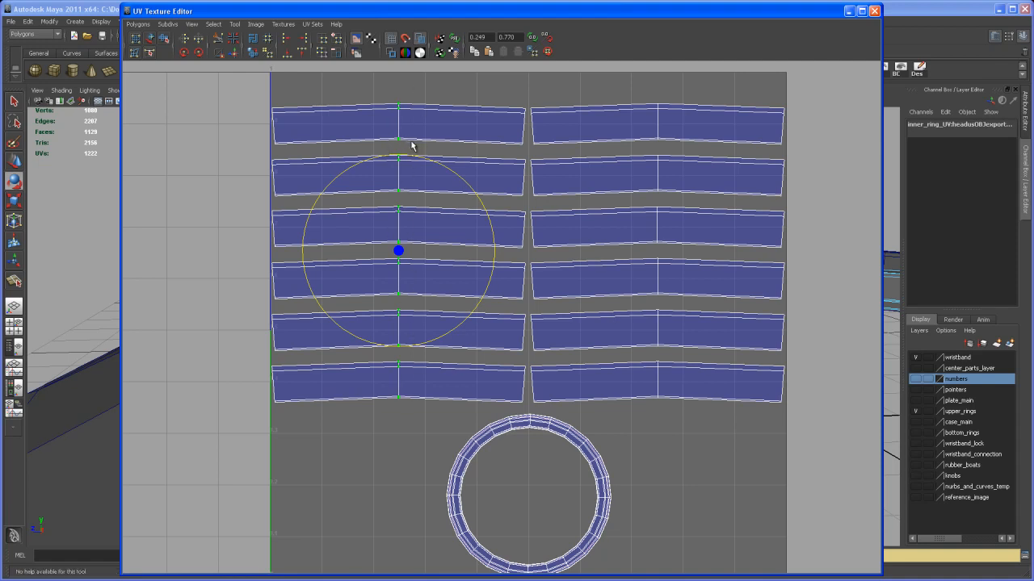
{"action": "left_click", "coordinate": [450, 94]}
- Shrink the UV Texture Editor to a small window framing the whole layout and move it clear of the ring model
{"action": "middle_click_drag", "start_coordinate": [491, 349], "coordinate": [491, 293], "text": "alt"}
{"action": "right_click_drag", "start_coordinate": [491, 293], "coordinate": [451, 260], "text": "alt"}
{"action": "middle_click_drag", "start_coordinate": [452, 259], "coordinate": [426, 302], "text": "alt"}
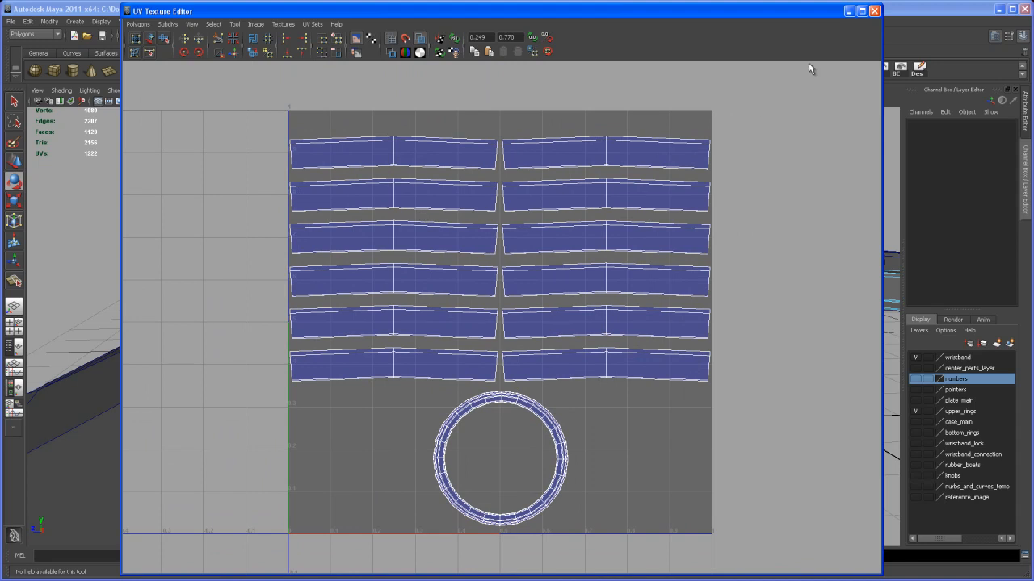
{"action": "left_click_drag", "start_coordinate": [882, 97], "coordinate": [584, 369]}
{"action": "left_click_drag", "start_coordinate": [568, 575], "coordinate": [363, 275]}
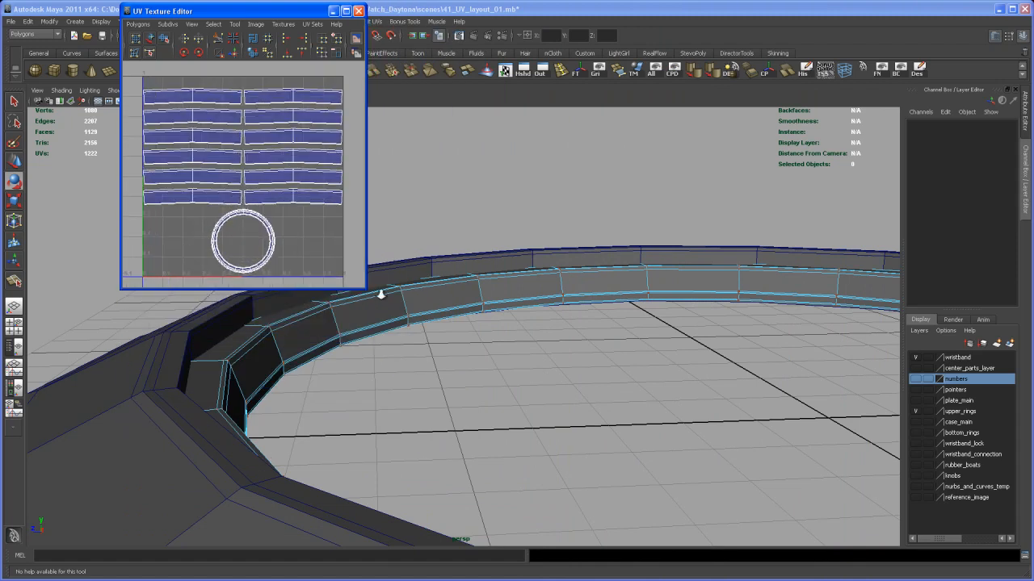
{"action": "key", "text": "a"}
{"action": "left_click_drag", "start_coordinate": [268, 13], "coordinate": [200, 48]}
- Return to object mode, select the inner ring, and isolate it in the perspective view
{"action": "left_click_drag", "start_coordinate": [624, 292], "coordinate": [519, 286], "text": "alt"}
{"action": "right_click_drag", "start_coordinate": [487, 209], "coordinate": [518, 188]}
{"action": "left_click", "coordinate": [521, 225]}
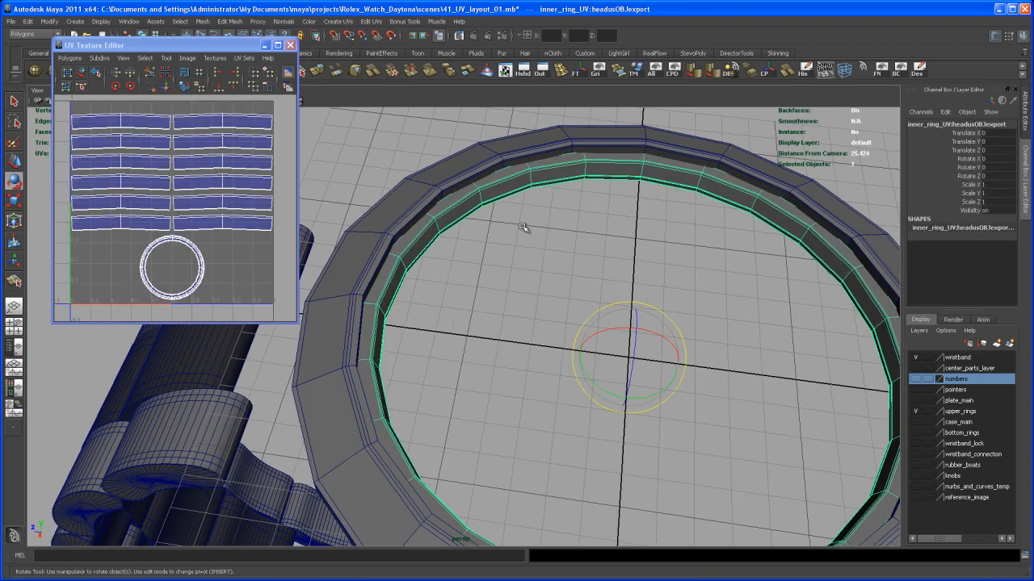
{"action": "key", "text": "ctrl+1"}
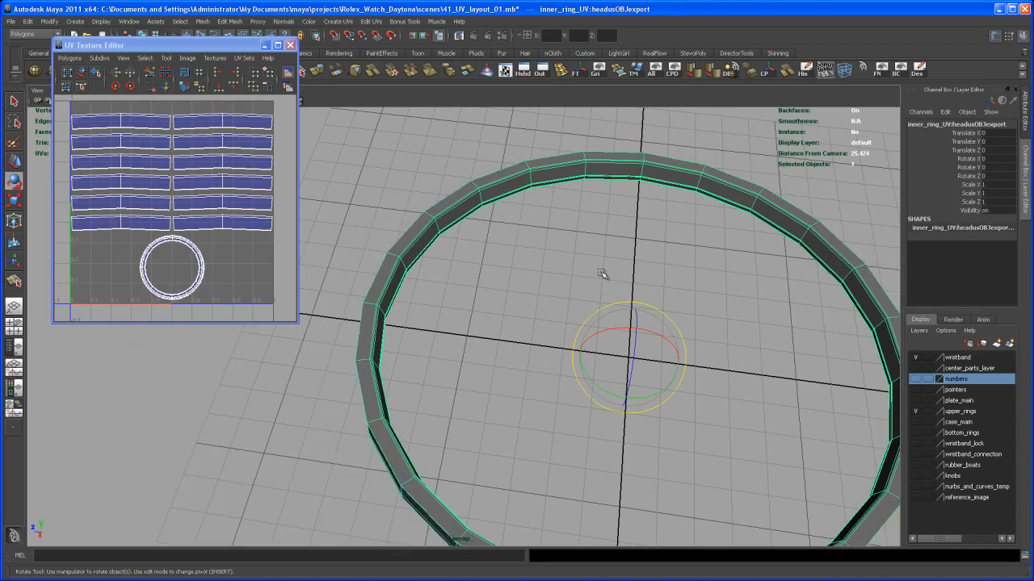
{"action": "key", "text": "q"}
{"action": "left_click_drag", "start_coordinate": [600, 274], "coordinate": [558, 273], "text": "alt"}
- Select the faces of the first row's left UV shell to locate its segment on the ring
{"action": "right_click", "coordinate": [109, 122]}
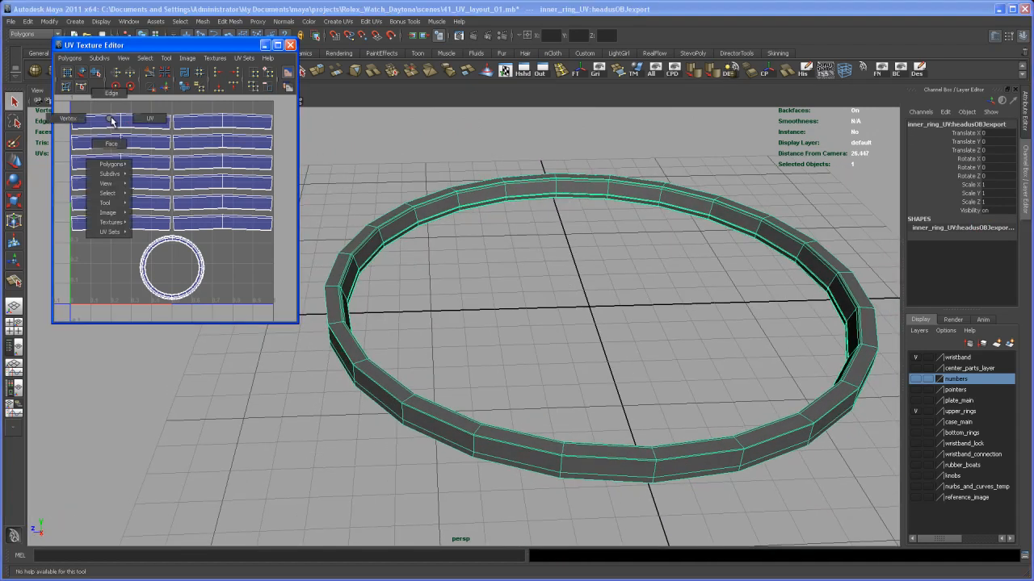
{"action": "right_click_drag", "start_coordinate": [113, 124], "coordinate": [114, 142]}
{"action": "left_click_drag", "start_coordinate": [66, 108], "coordinate": [158, 128]}
{"action": "left_click", "coordinate": [165, 130]}
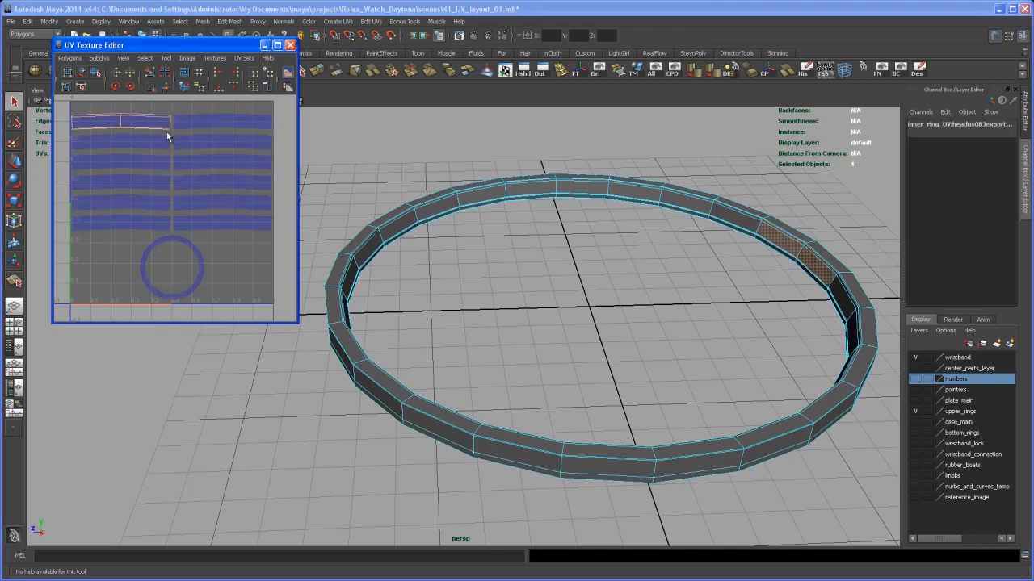
{"action": "left_click_drag", "start_coordinate": [501, 267], "coordinate": [592, 275], "text": "alt"}
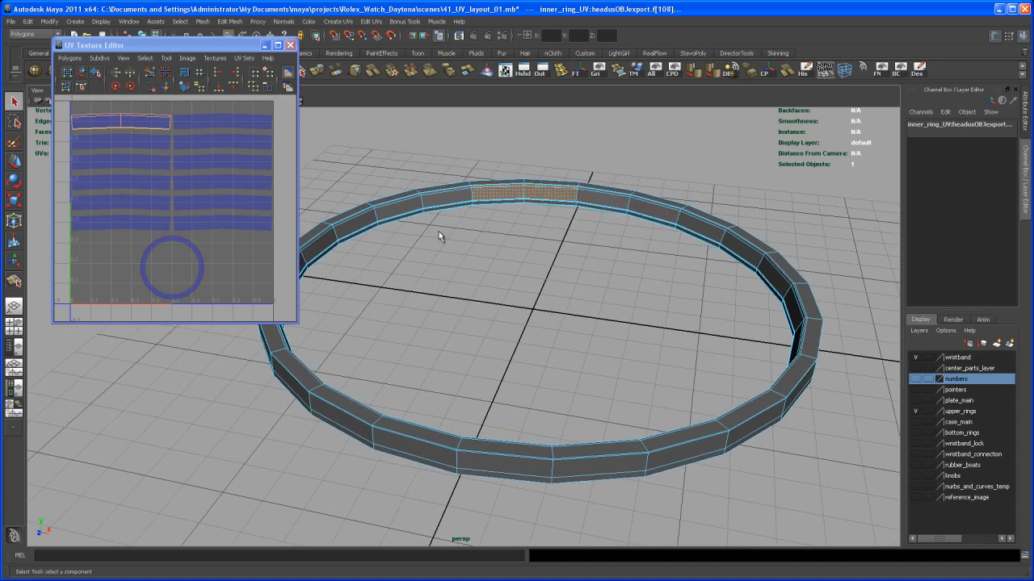
- Select the first row's right UV shell and the second row's left UV shell by faces to locate their segments on the ring
{"action": "left_click_drag", "start_coordinate": [188, 106], "coordinate": [266, 127]}
{"action": "right_click_drag", "start_coordinate": [216, 118], "coordinate": [247, 118]}
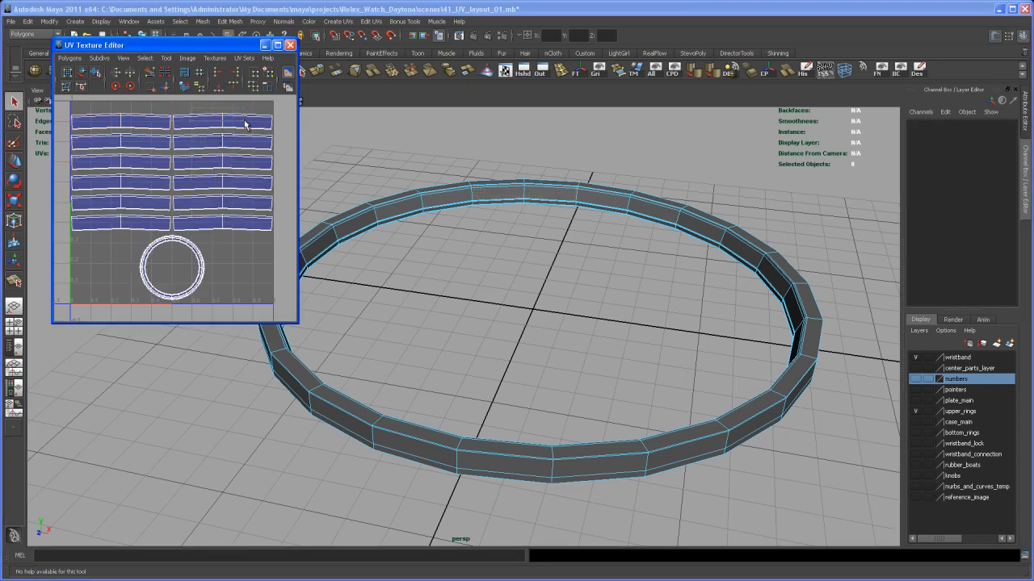
{"action": "left_click_drag", "start_coordinate": [236, 121], "coordinate": [260, 132]}
{"action": "left_click_drag", "start_coordinate": [632, 234], "coordinate": [613, 254], "text": "alt"}
{"action": "middle_click_drag", "start_coordinate": [614, 254], "coordinate": [631, 269], "text": "alt"}
{"action": "right_click_drag", "start_coordinate": [149, 139], "coordinate": [97, 138]}
{"action": "left_click", "coordinate": [121, 141]}
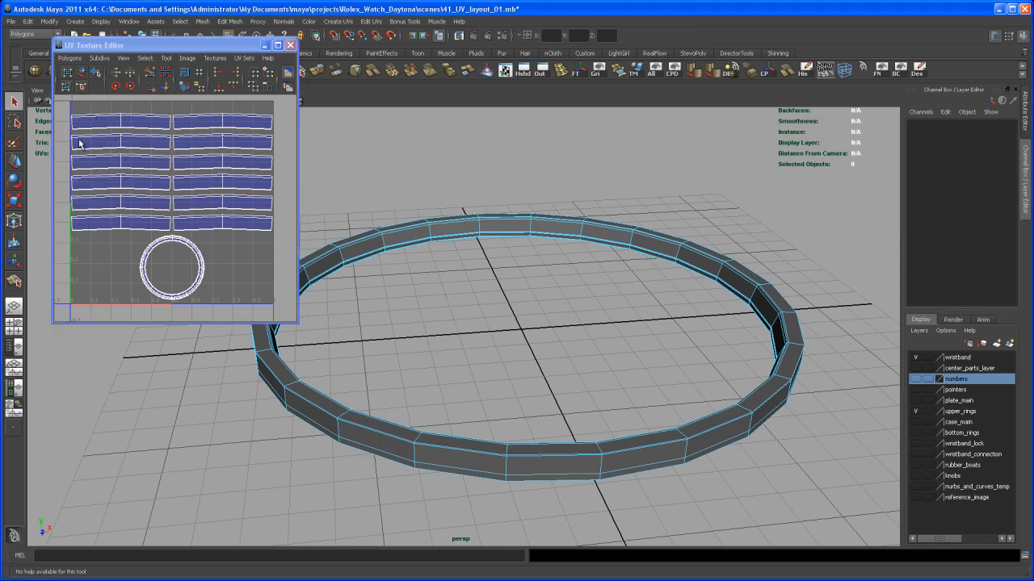
{"action": "left_click_drag", "start_coordinate": [96, 138], "coordinate": [155, 146]}
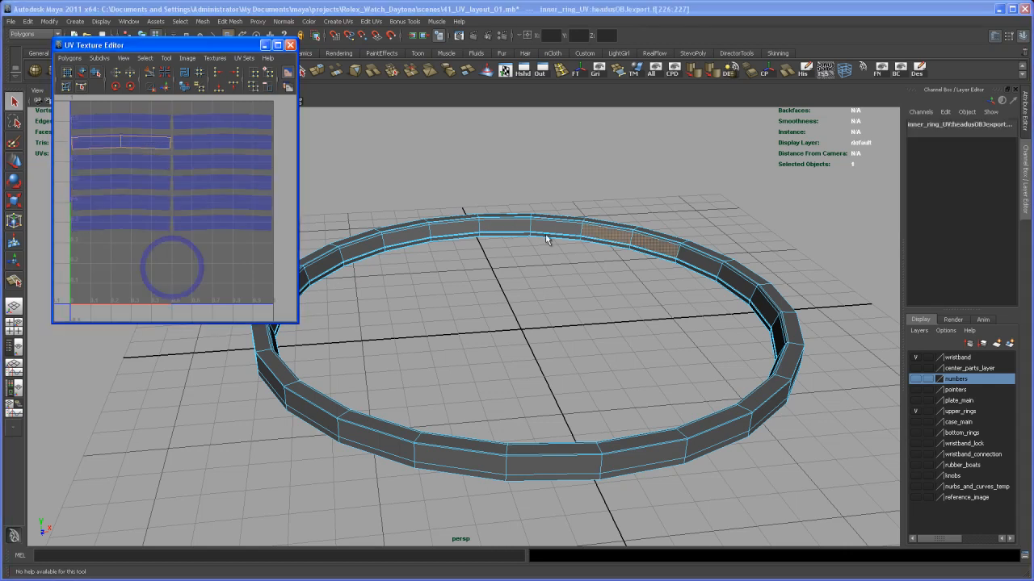
- Select successive pairs of faces around the back of the ring to compare their order with the UV shells
{"action": "left_click_drag", "start_coordinate": [419, 196], "coordinate": [444, 249]}
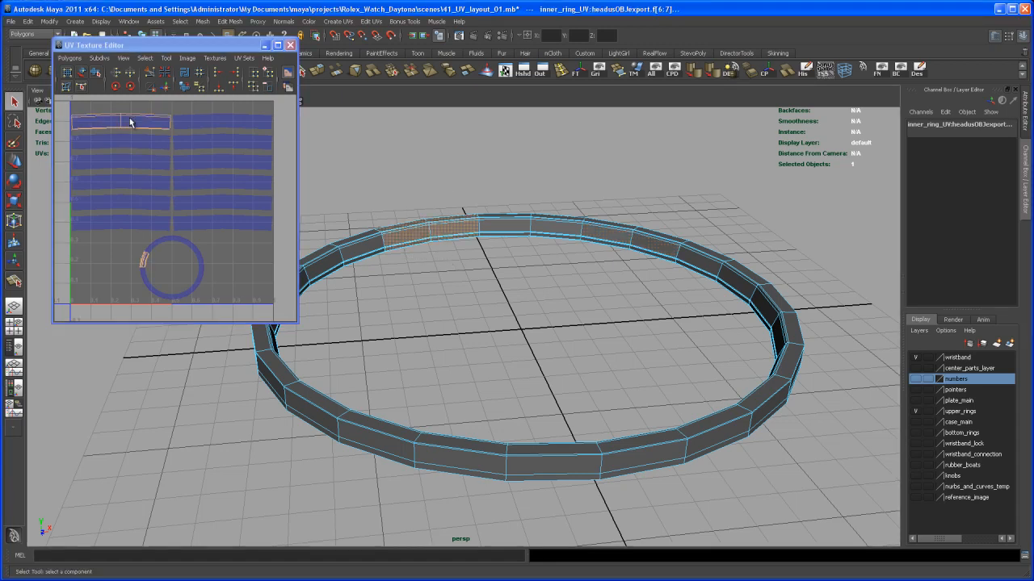
{"action": "left_click_drag", "start_coordinate": [561, 271], "coordinate": [493, 208]}
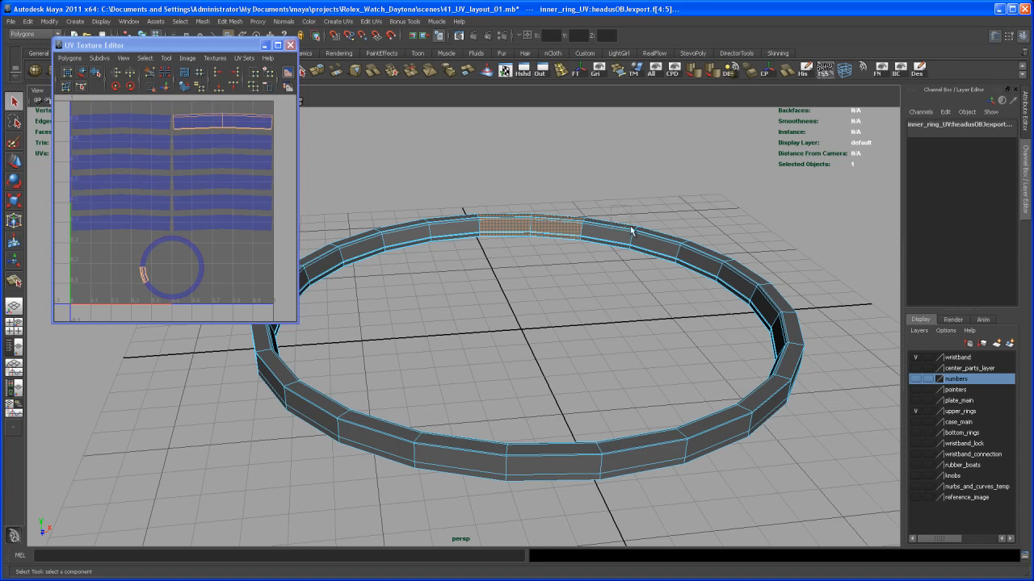
{"action": "left_click_drag", "start_coordinate": [626, 223], "coordinate": [596, 242]}
{"action": "left_click_drag", "start_coordinate": [713, 234], "coordinate": [736, 300]}
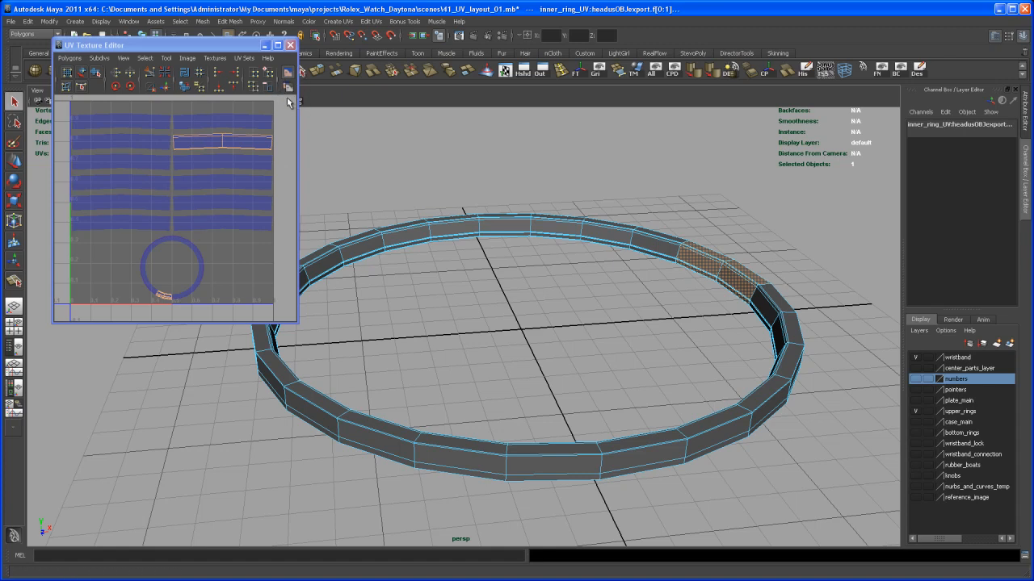
- Return to object mode, close the UV Texture Editor, and turn off the inner ring's isolation
{"action": "right_click_drag", "start_coordinate": [456, 235], "coordinate": [489, 220]}
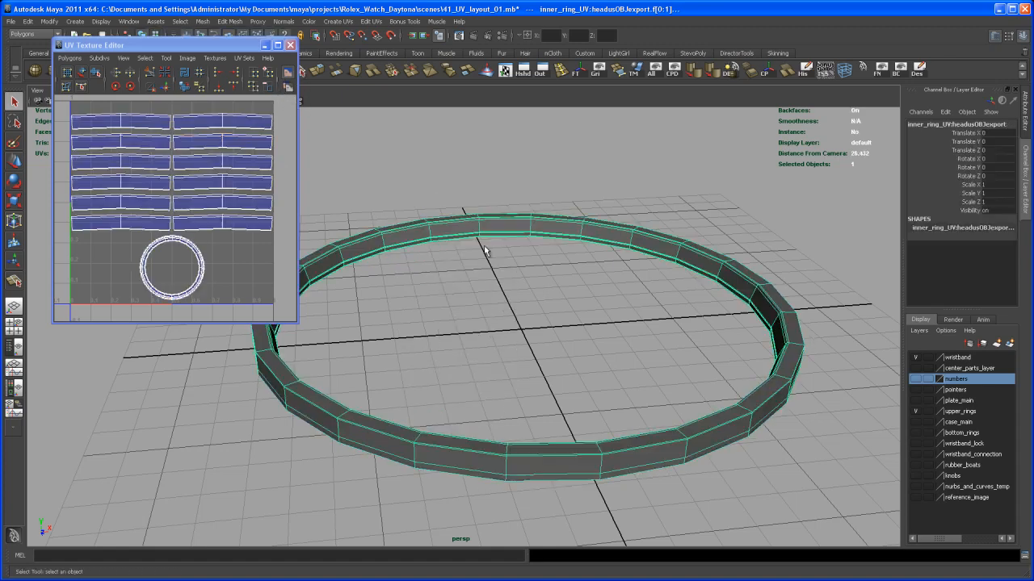
{"action": "left_click", "coordinate": [291, 45]}
{"action": "scroll", "coordinate": [681, 318], "scroll_direction": "down", "scroll_amount": 5}
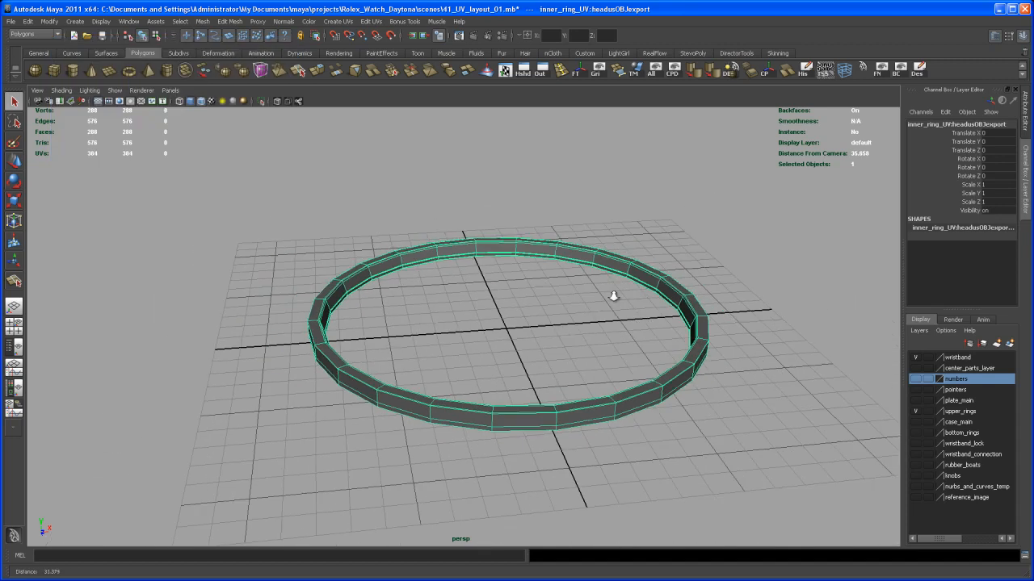
{"action": "left_click", "coordinate": [655, 71]}
- Select the uppermost outer link of the near wristband half and bring it into close view
{"action": "left_click_drag", "start_coordinate": [736, 278], "coordinate": [677, 276], "text": "alt"}
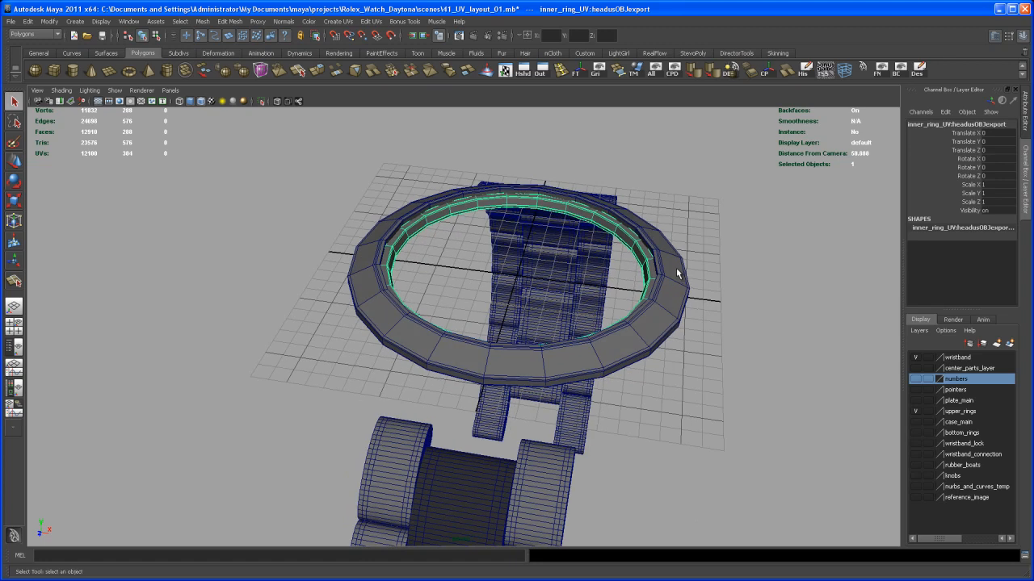
{"action": "left_click", "coordinate": [675, 276]}
{"action": "left_click", "coordinate": [651, 275]}
{"action": "middle_click_drag", "start_coordinate": [696, 292], "coordinate": [685, 252], "text": "alt"}
{"action": "right_click_drag", "start_coordinate": [685, 252], "coordinate": [665, 275], "text": "alt"}
{"action": "left_click_drag", "start_coordinate": [666, 275], "coordinate": [590, 345], "text": "alt"}
{"action": "left_click", "coordinate": [512, 352]}
{"action": "key", "text": "f"}
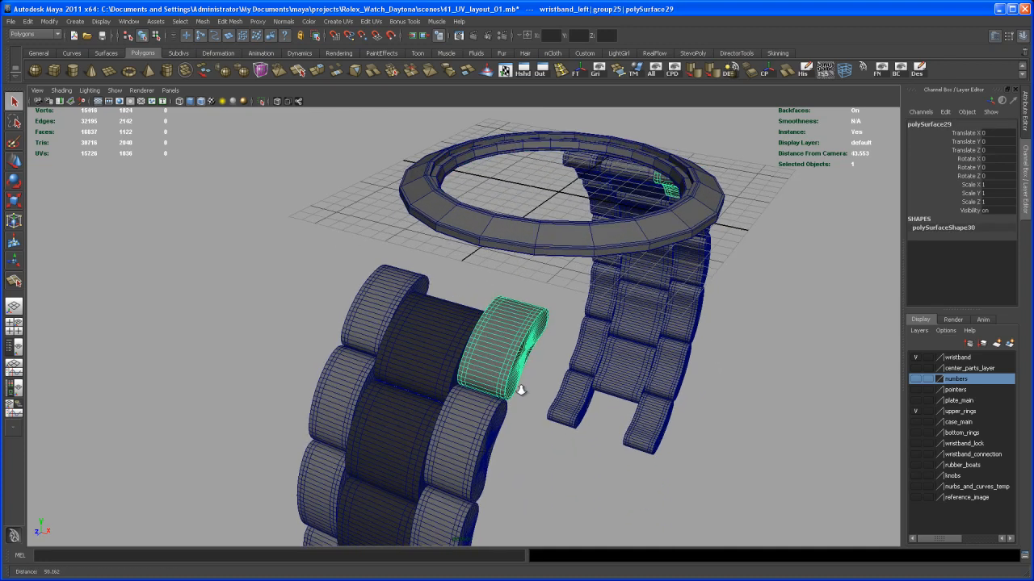
{"action": "right_click_drag", "start_coordinate": [457, 321], "coordinate": [463, 391], "text": "alt"}
{"action": "left_click_drag", "start_coordinate": [465, 391], "coordinate": [480, 369], "text": "alt"}
{"action": "middle_click_drag", "start_coordinate": [478, 361], "coordinate": [479, 380], "text": "alt"}
{"action": "mouse_move", "coordinate": [478, 380]}
{"action": "right_mouse_down", "text": "alt"}
{"action": "mouse_move", "coordinate": [554, 385]}
{"action": "mouse_move", "coordinate": [499, 381]}
{"action": "right_mouse_up", "text": "alt"}
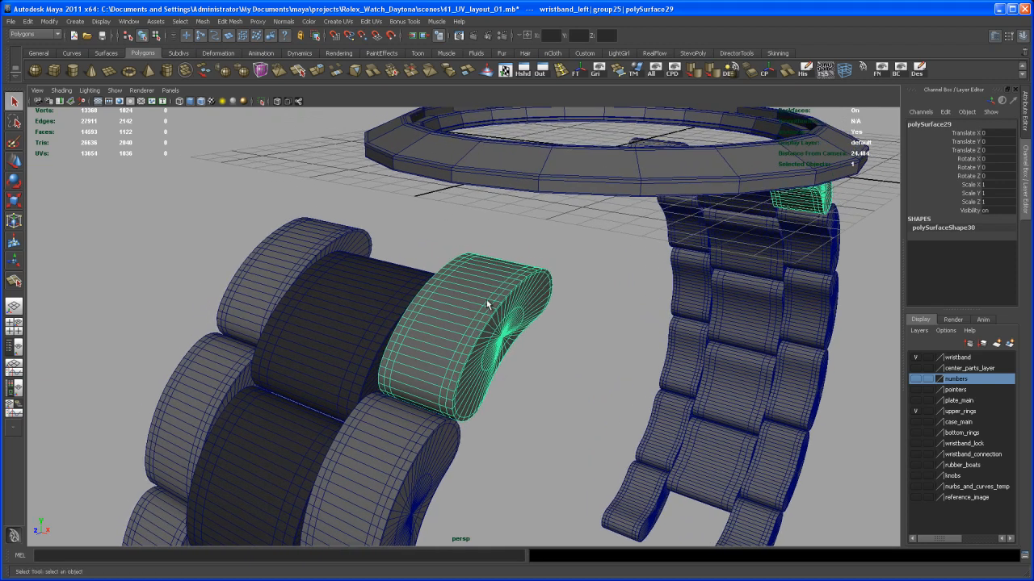
- Export the selected wristband link as an OBJ file named wristband_piece in the project's data folder
{"action": "left_click", "coordinate": [11, 22]}
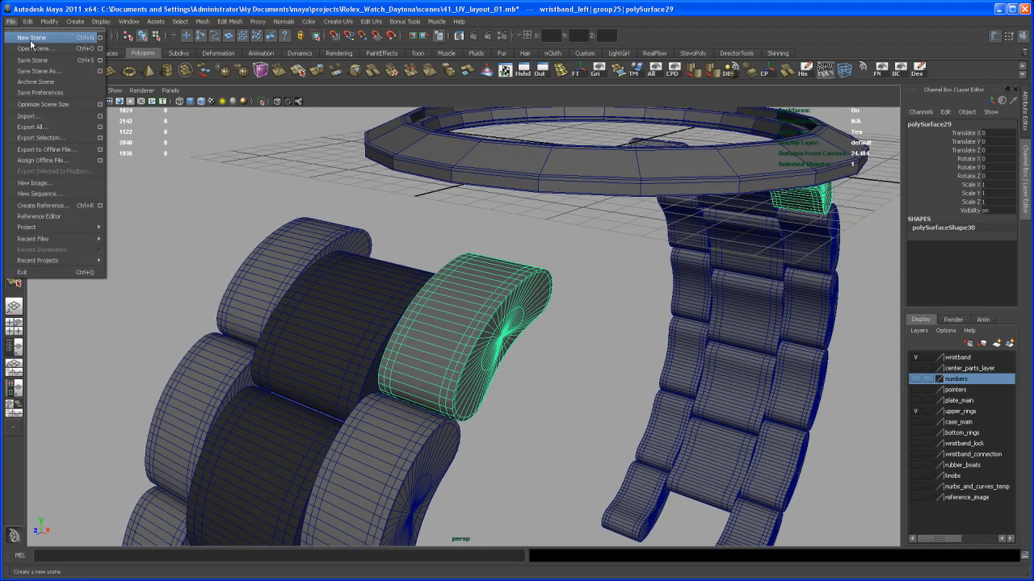
{"action": "left_click", "coordinate": [69, 138]}
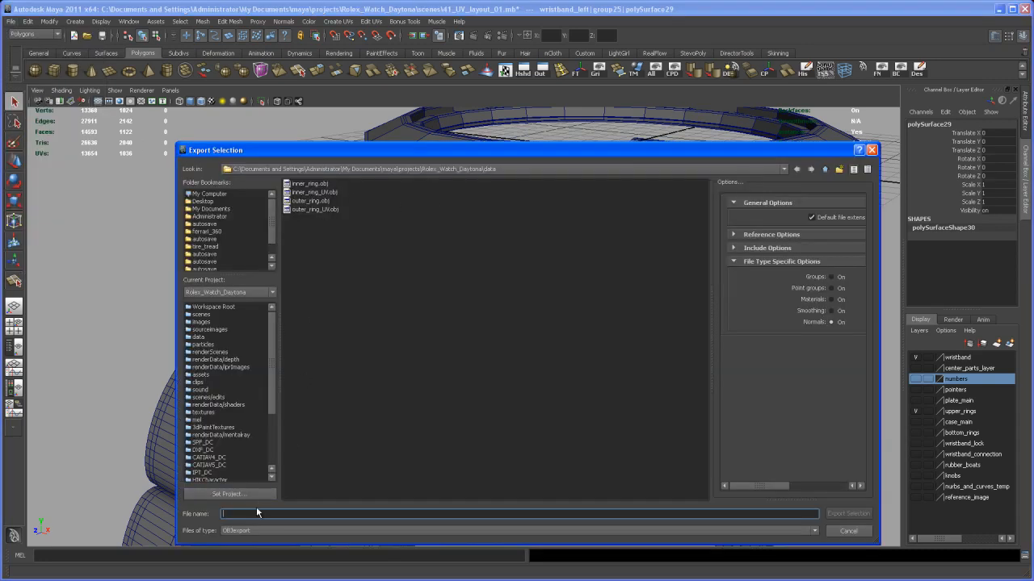
{"action": "type", "text": "wristband_piece"}
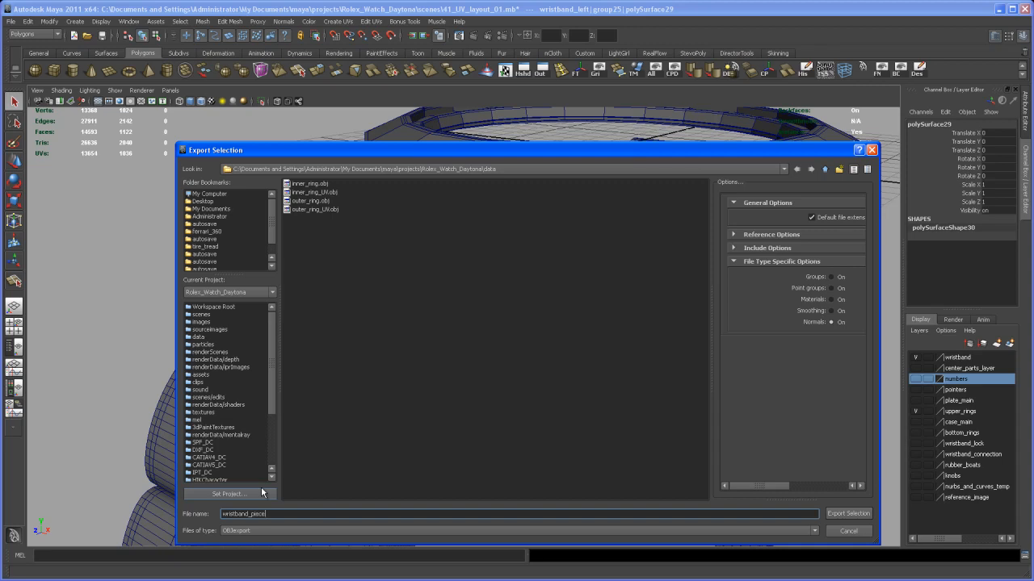
{"action": "key", "text": "Return"}
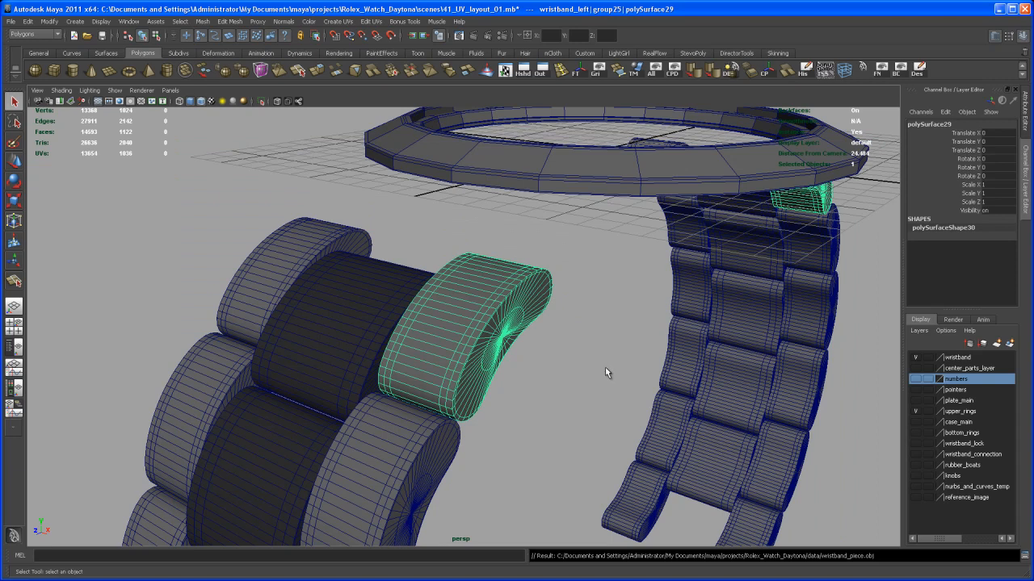
- Switch to UVLayout, close the inner_ring.obj window, and try to load wristband_piece.obj as a Poly object with New UVs
{"action": "left_click_drag", "start_coordinate": [604, 348], "coordinate": [728, 431], "text": "alt"}
{"action": "left_click", "coordinate": [812, 578]}
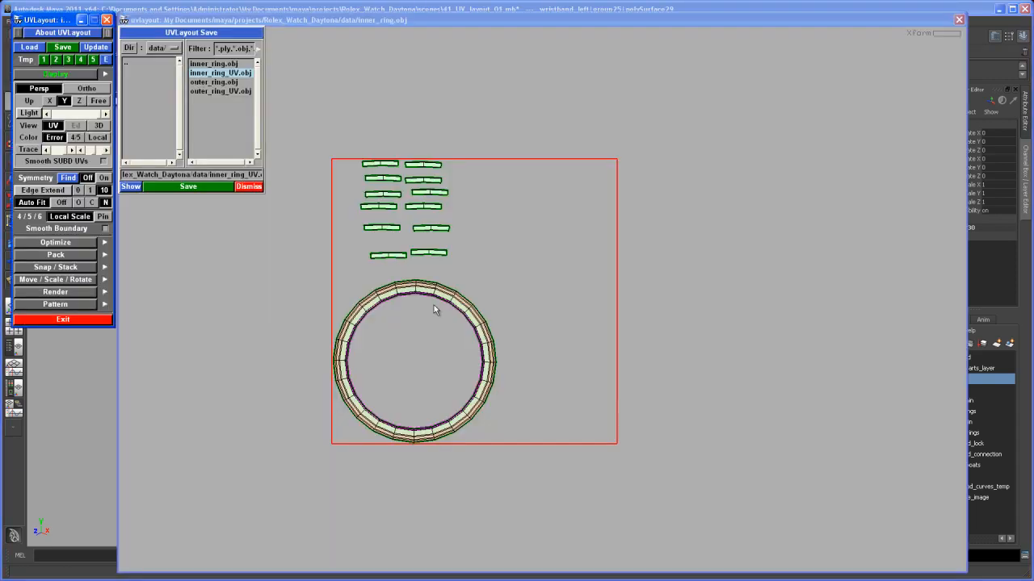
{"action": "left_click_drag", "start_coordinate": [536, 20], "coordinate": [546, 6]}
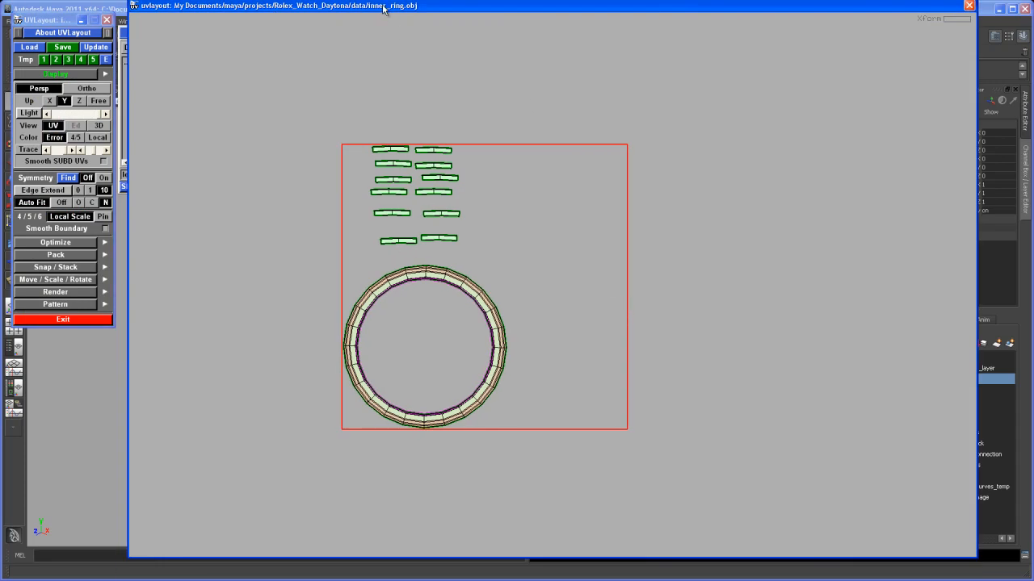
{"action": "left_click_drag", "start_coordinate": [384, 9], "coordinate": [384, 11]}
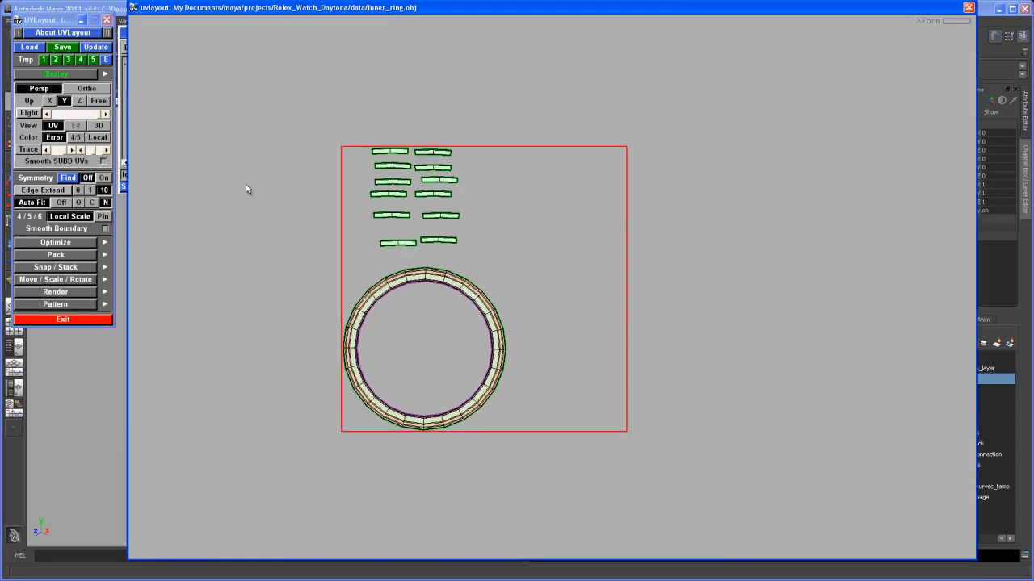
{"action": "left_click", "coordinate": [29, 48]}
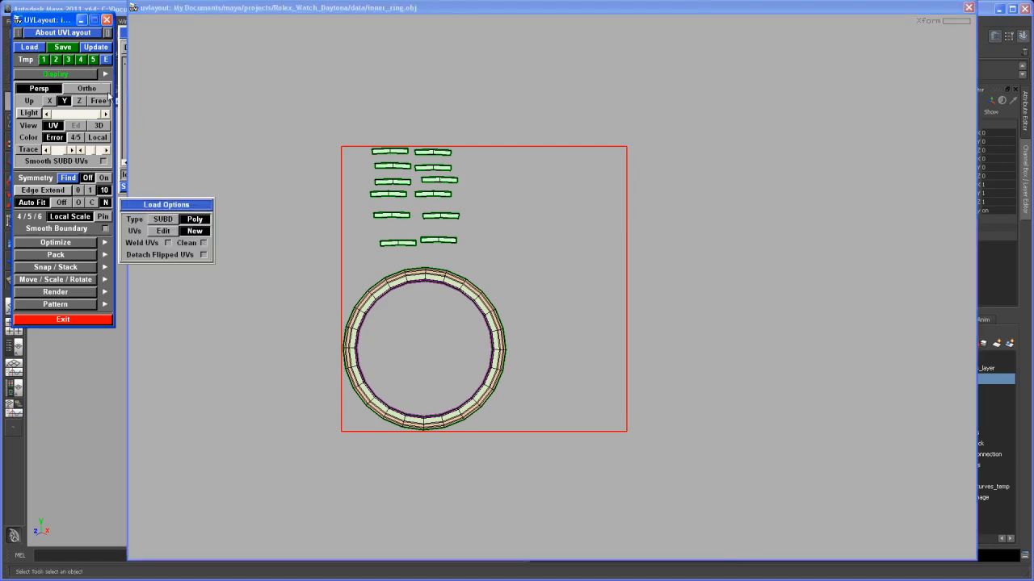
{"action": "left_click", "coordinate": [194, 176]}
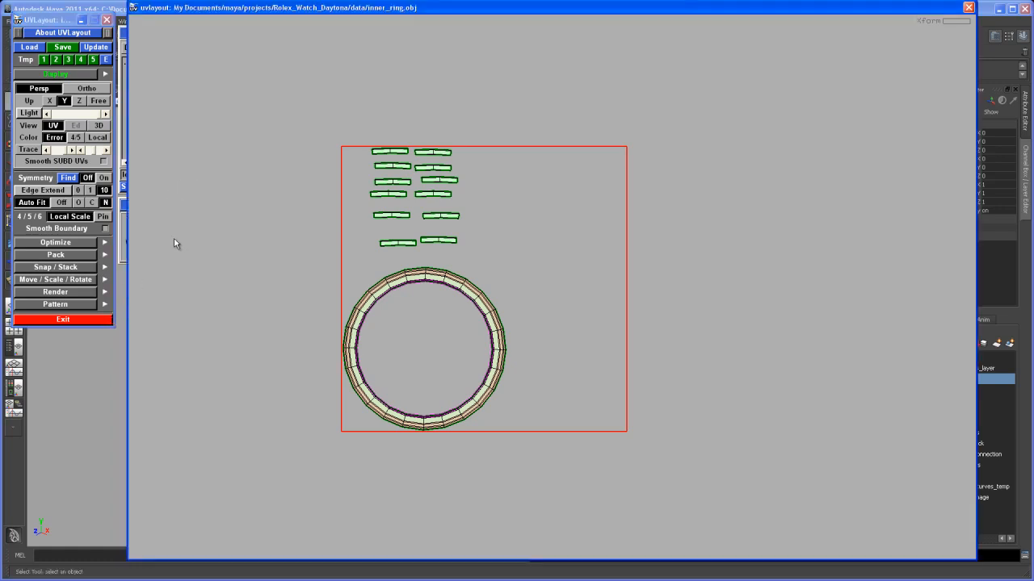
{"action": "left_click", "coordinate": [968, 7]}
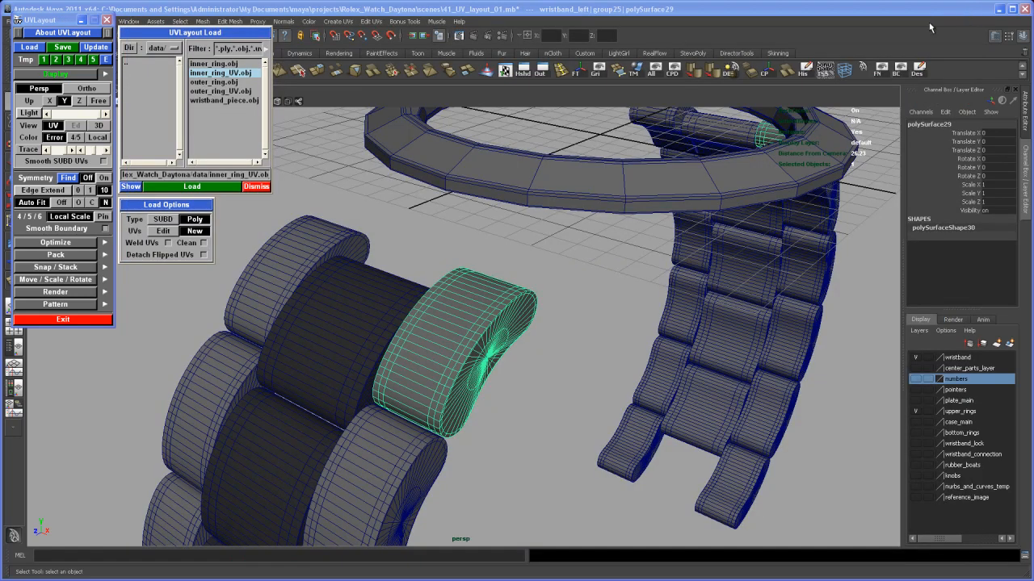
{"action": "double_click", "coordinate": [217, 99]}
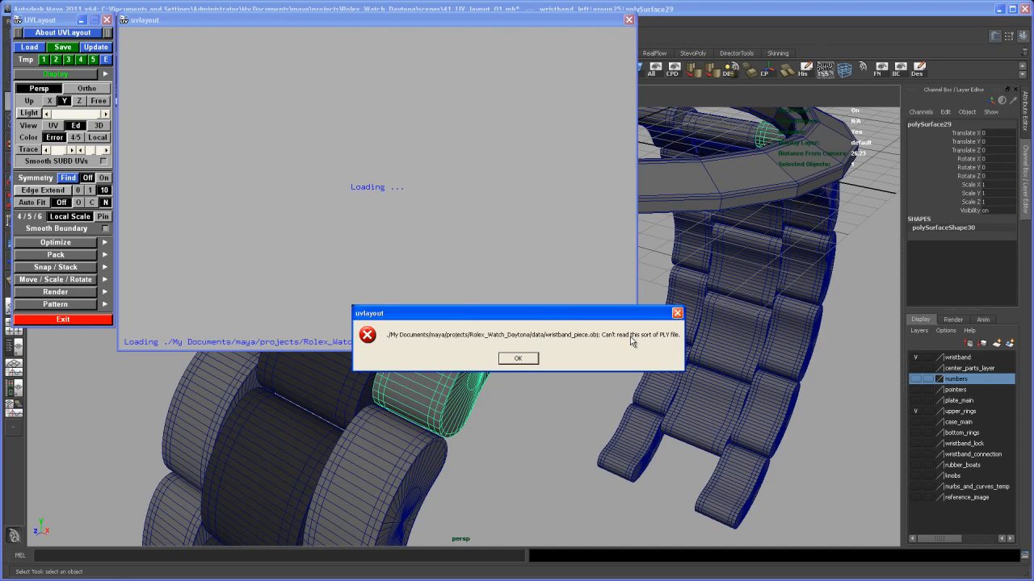
{"action": "left_click", "coordinate": [531, 359]}
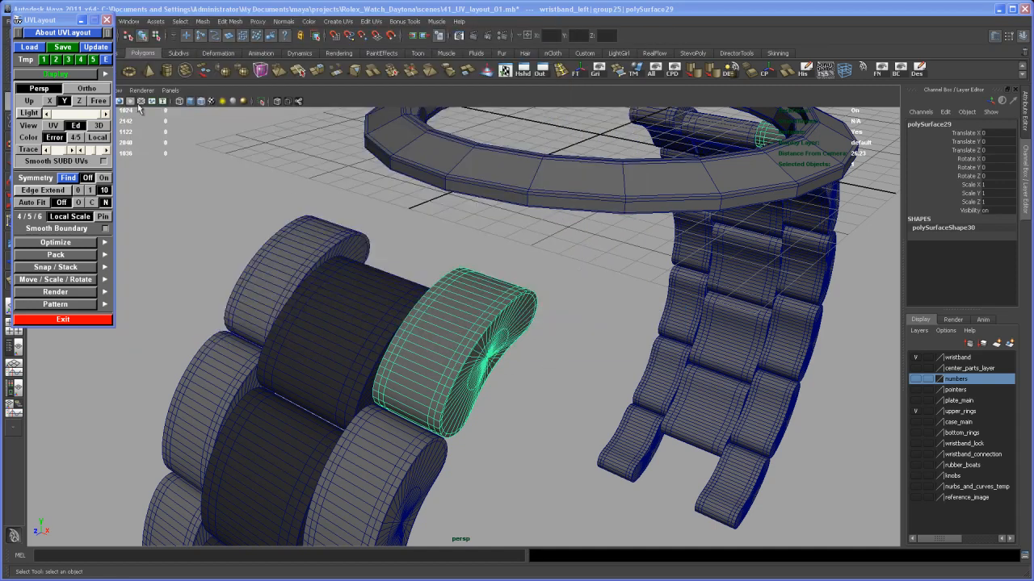
- Exit UVLayout, launch it again, and expand its Display options
{"action": "left_click", "coordinate": [75, 320]}
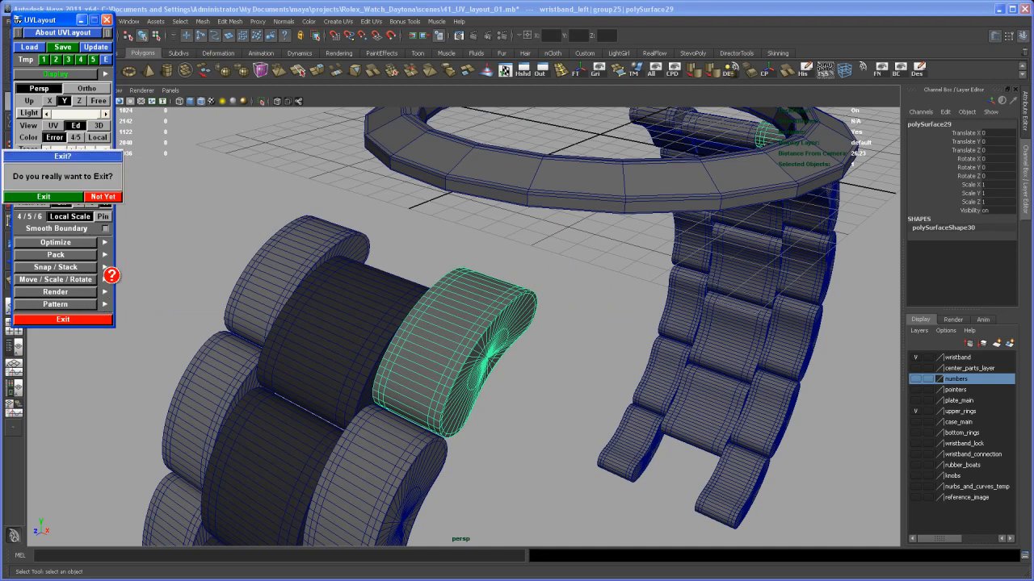
{"action": "left_click", "coordinate": [61, 202]}
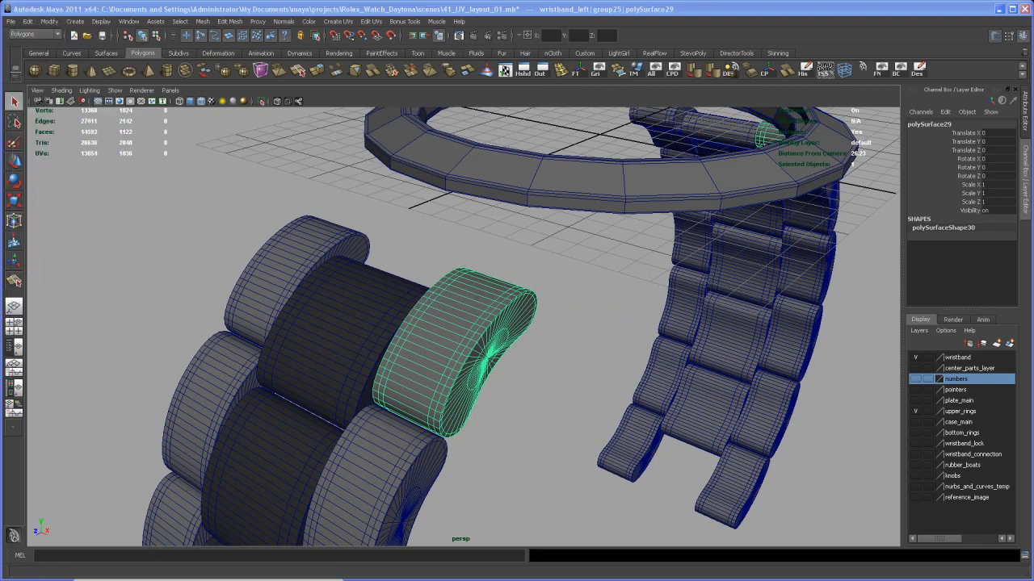
{"action": "key", "text": "super"}
{"action": "mouse_move", "coordinate": [89, 489]}
{"action": "mouse_move", "coordinate": [223, 516]}
{"action": "left_click", "coordinate": [258, 516]}
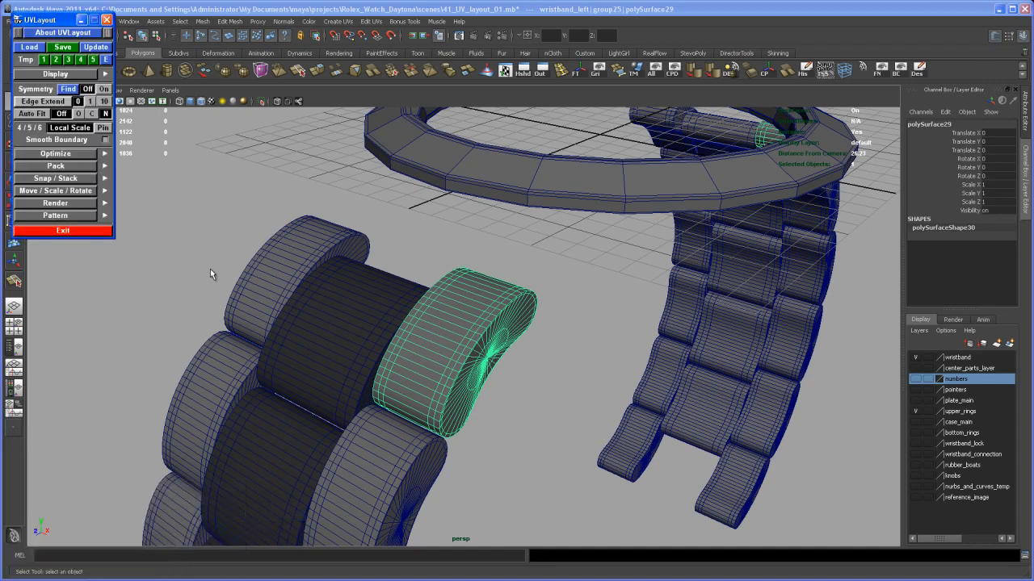
{"action": "left_click", "coordinate": [51, 74]}
- Browse through My Documents, maya and projects to the Rolex_Watch_Daytona data folder and load wristband_piece.obj
{"action": "left_click", "coordinate": [29, 47]}
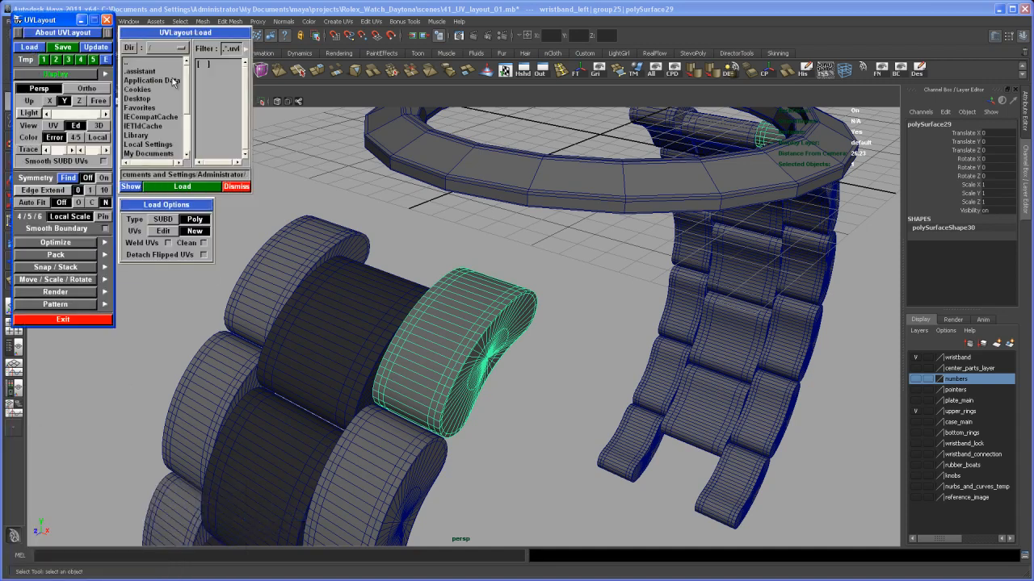
{"action": "left_click", "coordinate": [207, 80]}
{"action": "left_click_drag", "start_coordinate": [211, 96], "coordinate": [213, 123]}
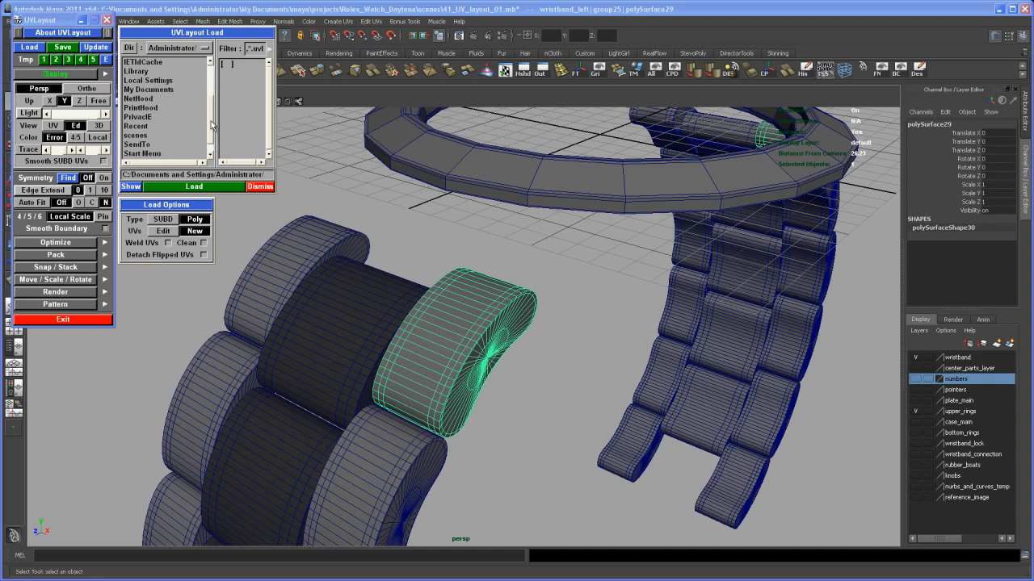
{"action": "double_click", "coordinate": [161, 99]}
{"action": "scroll", "coordinate": [317, 89], "scroll_direction": "down", "scroll_amount": 8}
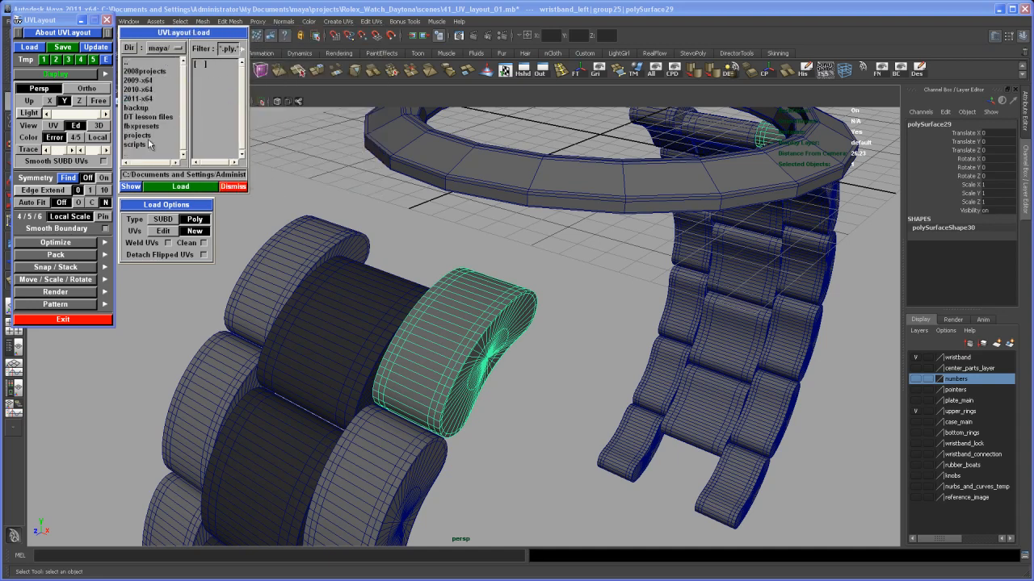
{"action": "double_click", "coordinate": [139, 135]}
{"action": "scroll", "coordinate": [235, 78], "scroll_direction": "down", "scroll_amount": 5}
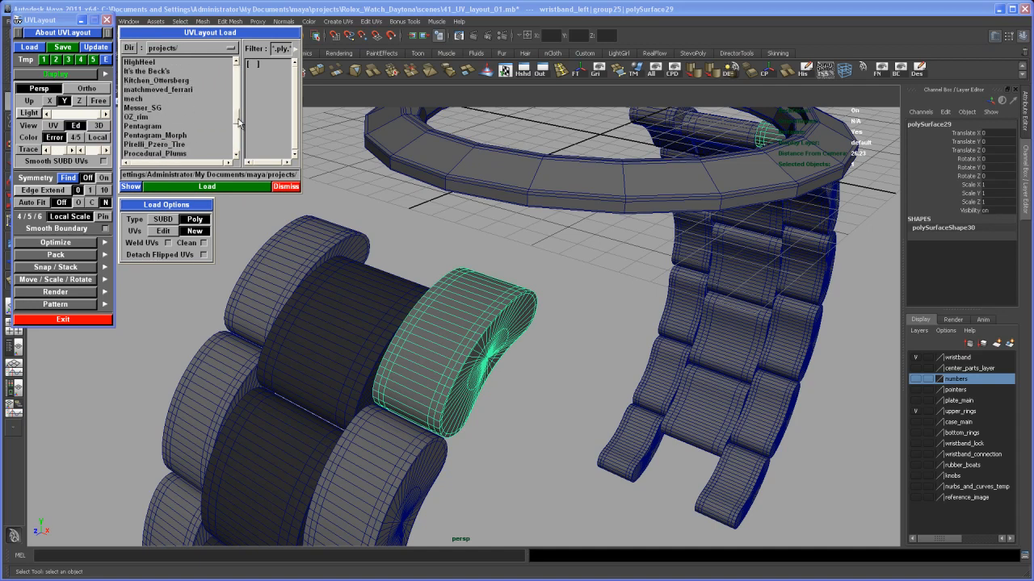
{"action": "double_click", "coordinate": [189, 111]}
{"action": "double_click", "coordinate": [133, 144]}
{"action": "double_click", "coordinate": [227, 99]}
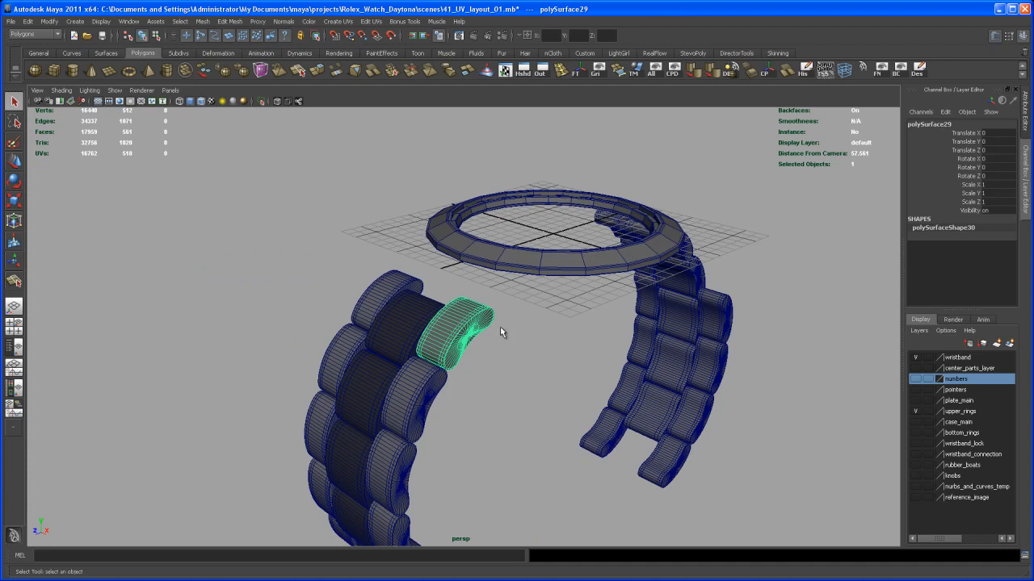
- Switch back to Maya, view both wristband halves from the side, and show the Outliner beside the perspective view
{"action": "left_click_drag", "start_coordinate": [510, 378], "coordinate": [502, 350], "text": "alt"}
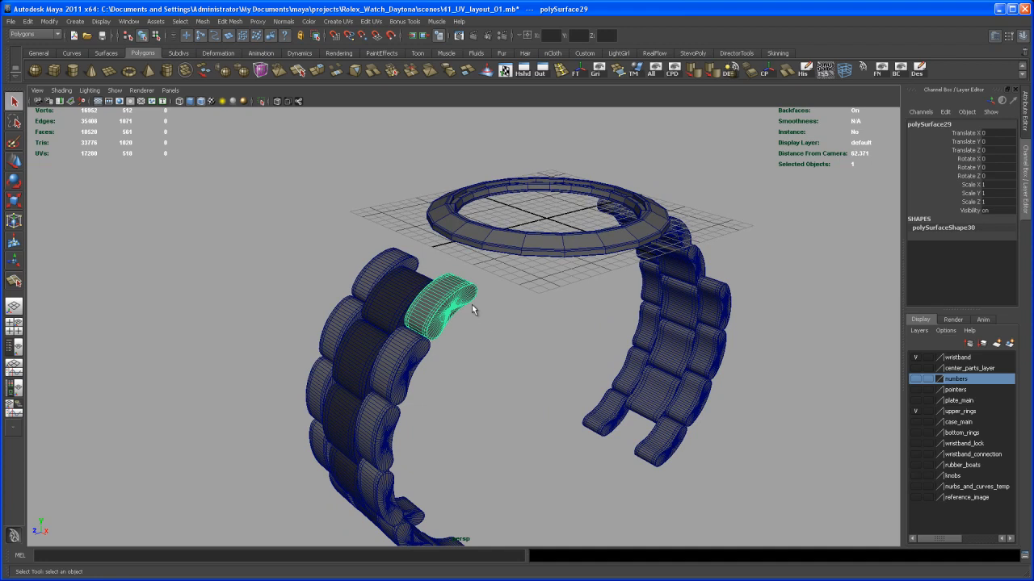
{"action": "left_click_drag", "start_coordinate": [522, 364], "coordinate": [499, 306], "text": "alt"}
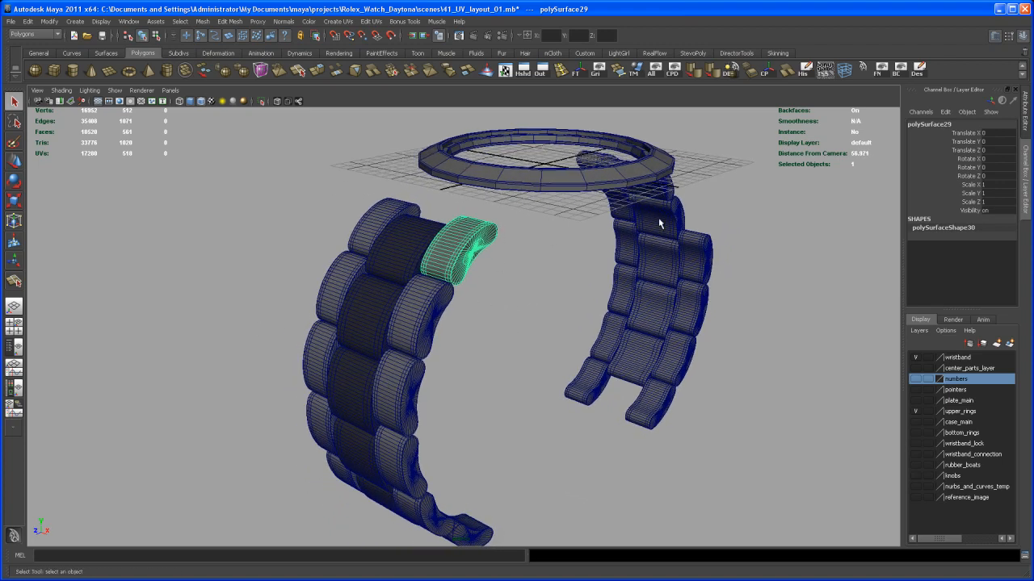
{"action": "left_click_drag", "start_coordinate": [621, 336], "coordinate": [583, 316], "text": "alt"}
{"action": "mouse_move", "coordinate": [544, 352]}
{"action": "left_mouse_down", "text": "alt"}
{"action": "mouse_move", "coordinate": [570, 364]}
{"action": "mouse_move", "coordinate": [562, 345]}
{"action": "left_mouse_up", "text": "alt"}
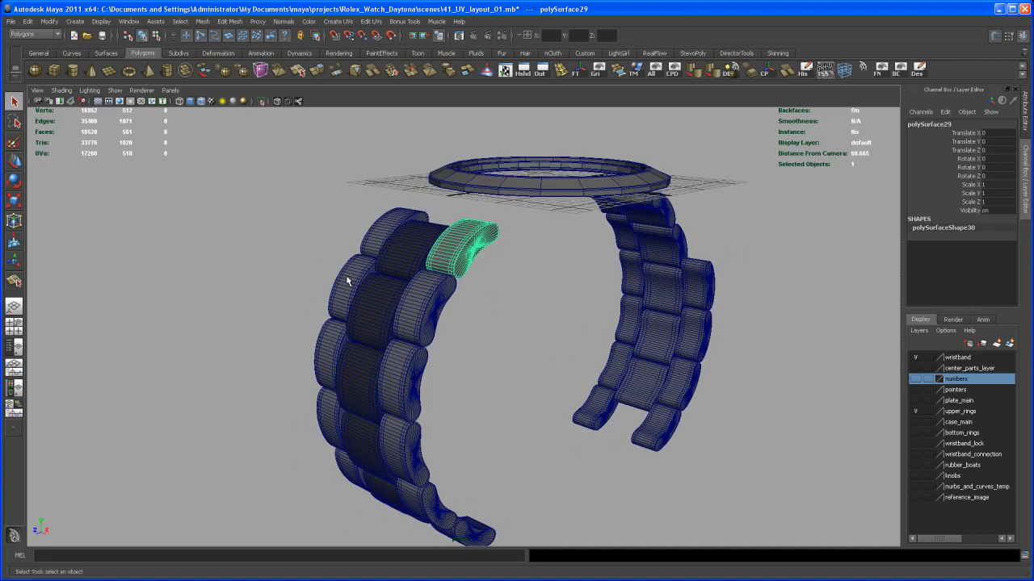
{"action": "left_click", "coordinate": [16, 347]}
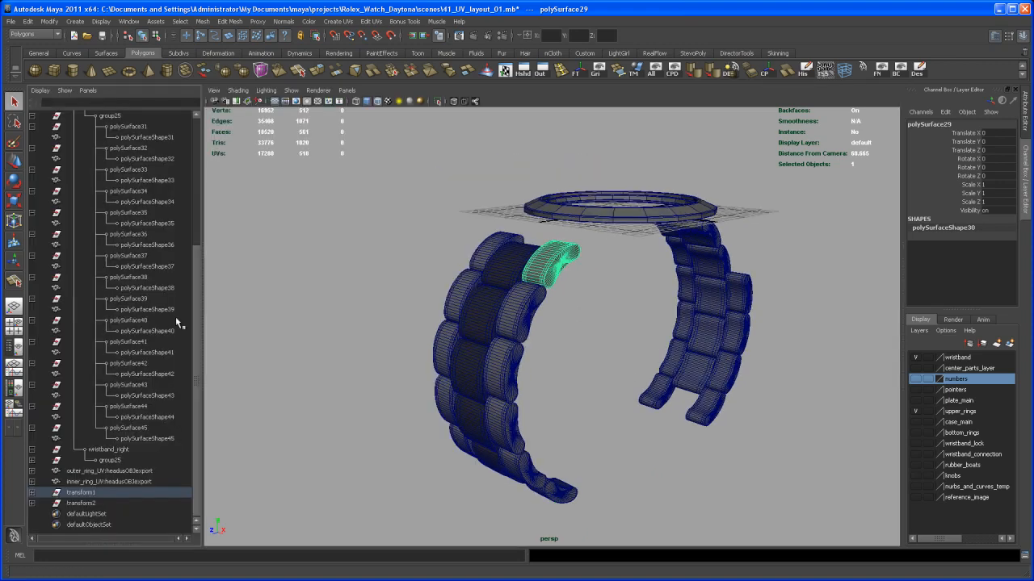
- Unparent the outer link in the third row of the left wristband half and select polySurface31 under transform3 in the Outliner
{"action": "left_click", "coordinate": [512, 370]}
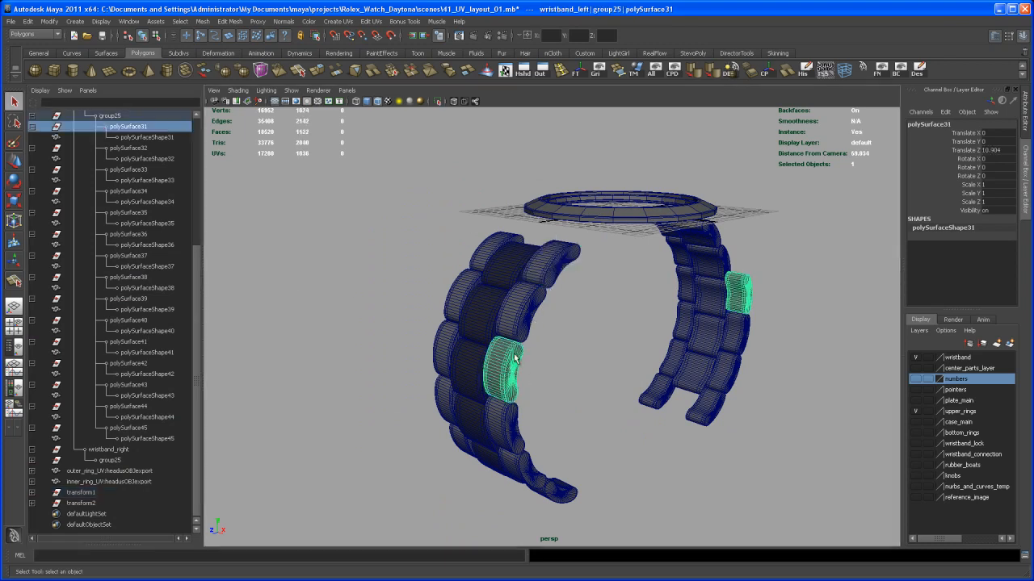
{"action": "left_click", "coordinate": [27, 22]}
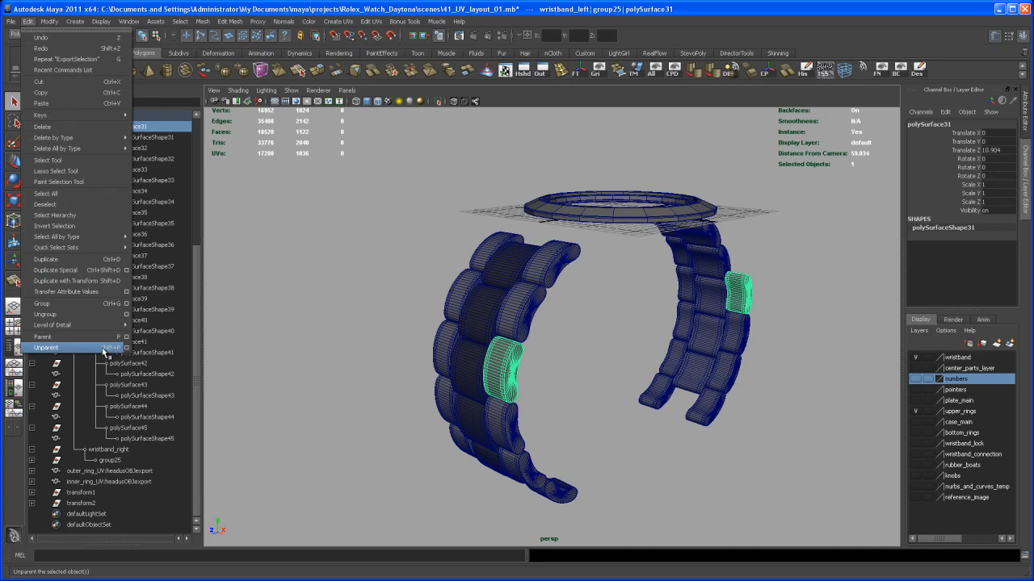
{"action": "left_click", "coordinate": [48, 347]}
{"action": "left_click_drag", "start_coordinate": [395, 390], "coordinate": [412, 370], "text": "alt"}
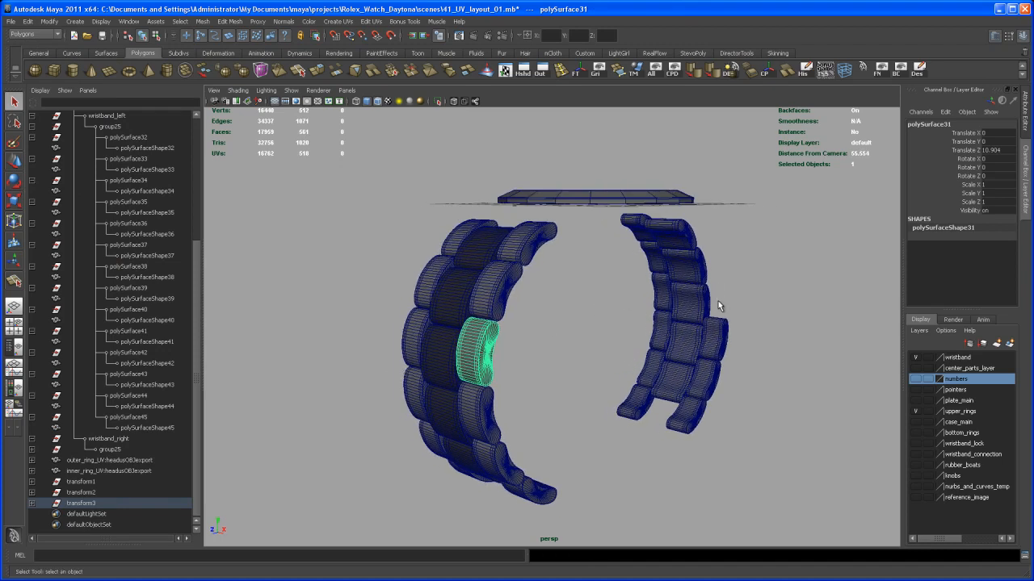
{"action": "left_click", "coordinate": [32, 503]}
{"action": "left_click", "coordinate": [69, 514]}
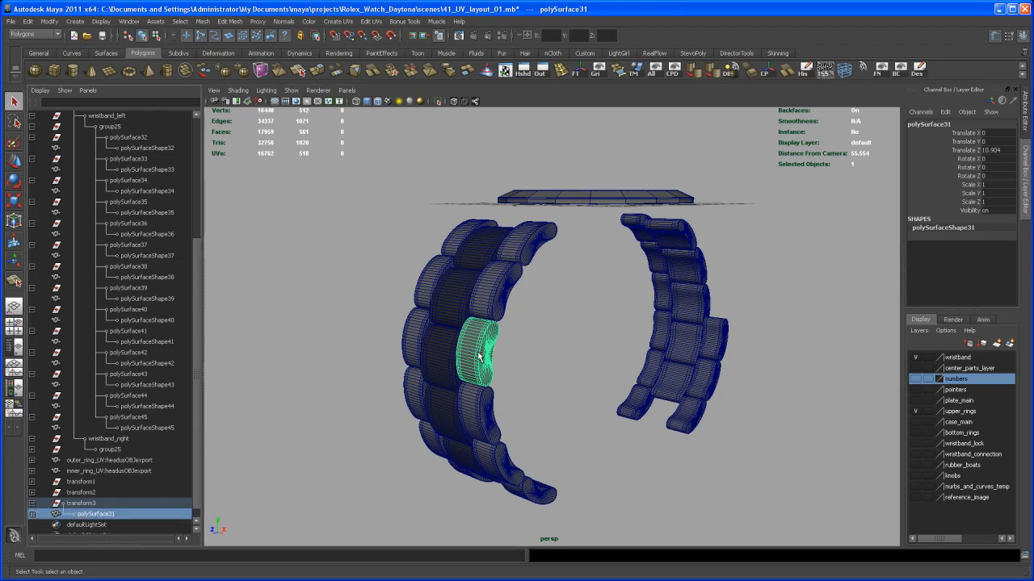
- Select the topmost outer link of the left wristband half and examine its shape and end cap up close
{"action": "left_click_drag", "start_coordinate": [488, 355], "coordinate": [541, 240], "text": "alt"}
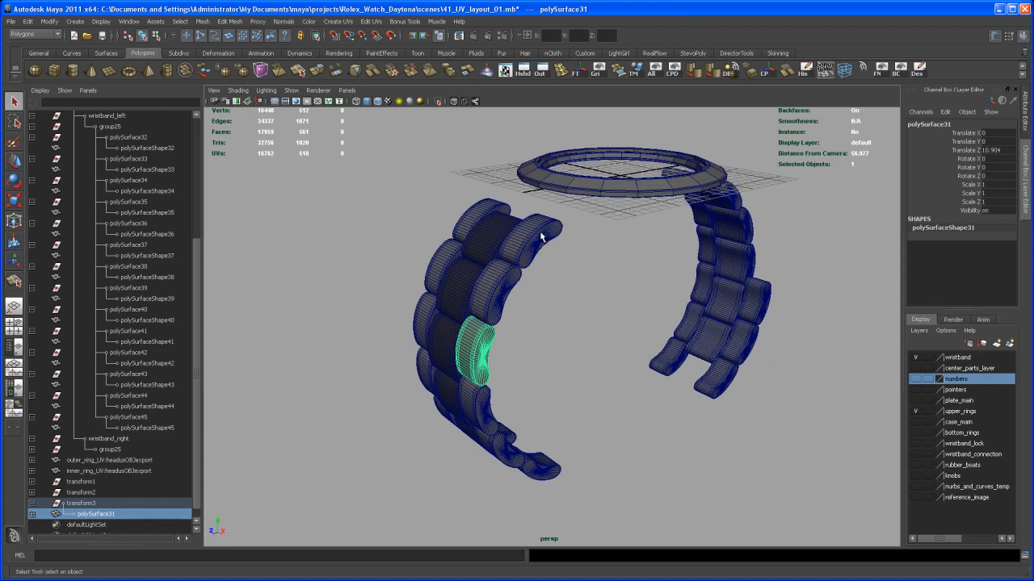
{"action": "left_click", "coordinate": [541, 241]}
{"action": "right_click_drag", "start_coordinate": [536, 258], "coordinate": [570, 361], "text": "alt"}
{"action": "left_click_drag", "start_coordinate": [551, 329], "coordinate": [579, 353], "text": "alt"}
{"action": "middle_click_drag", "start_coordinate": [579, 353], "coordinate": [555, 357], "text": "alt"}
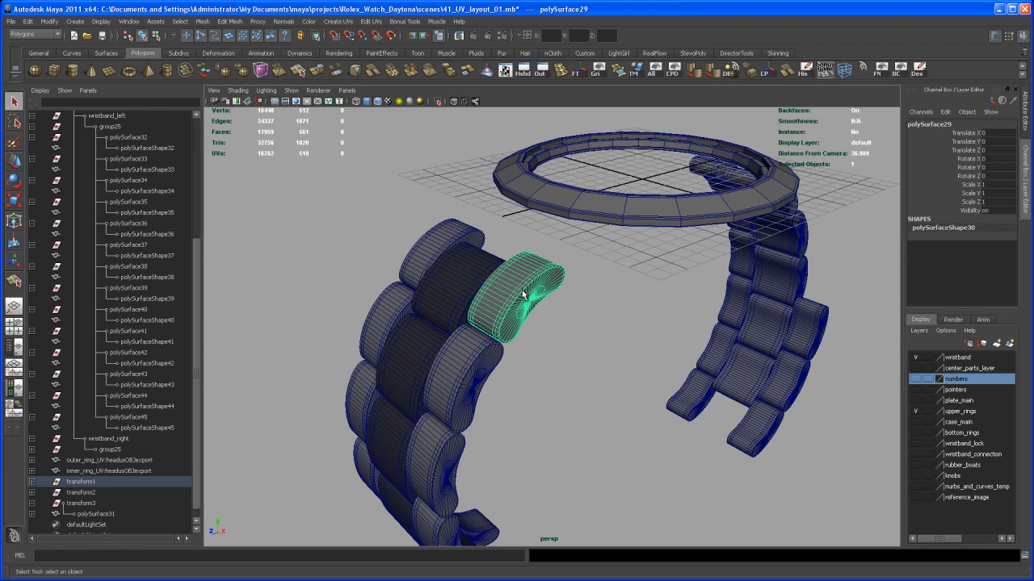
{"action": "mouse_move", "coordinate": [523, 317]}
{"action": "left_mouse_down", "text": "alt"}
{"action": "mouse_move", "coordinate": [520, 347]}
{"action": "mouse_move", "coordinate": [512, 323]}
{"action": "left_mouse_up", "text": "alt"}
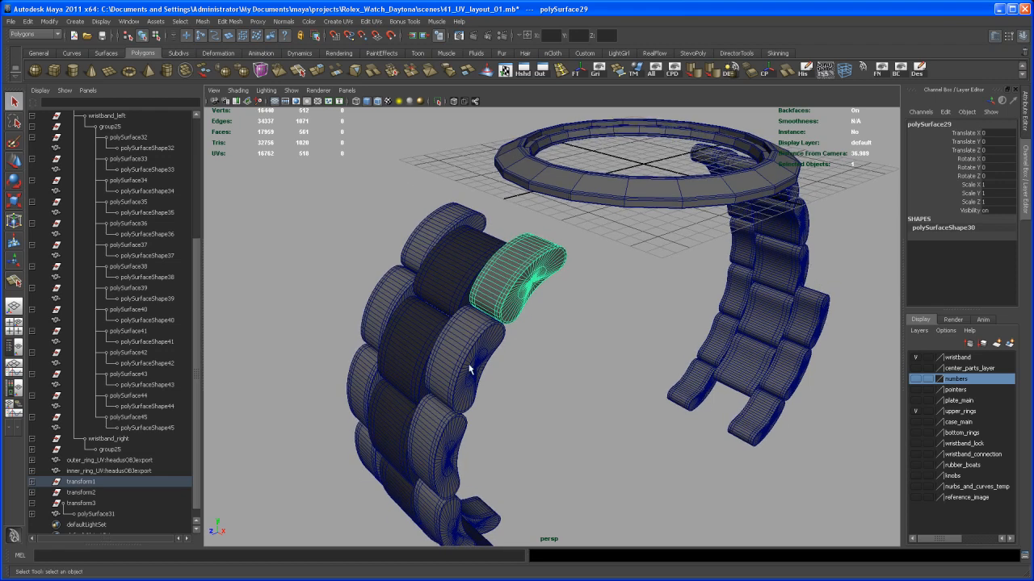
{"action": "mouse_move", "coordinate": [521, 388]}
{"action": "left_mouse_down", "text": "alt"}
{"action": "mouse_move", "coordinate": [515, 376]}
{"action": "mouse_move", "coordinate": [549, 391]}
{"action": "mouse_move", "coordinate": [533, 420]}
{"action": "mouse_move", "coordinate": [511, 396]}
{"action": "left_mouse_up", "text": "alt"}
{"action": "right_click_drag", "start_coordinate": [511, 396], "coordinate": [554, 415], "text": "alt"}
{"action": "middle_click_drag", "start_coordinate": [554, 415], "coordinate": [555, 427], "text": "alt"}
{"action": "right_click_drag", "start_coordinate": [556, 427], "coordinate": [547, 415], "text": "alt"}
{"action": "left_click_drag", "start_coordinate": [546, 415], "coordinate": [555, 392], "text": "alt"}
{"action": "middle_click_drag", "start_coordinate": [555, 392], "coordinate": [579, 372], "text": "alt"}
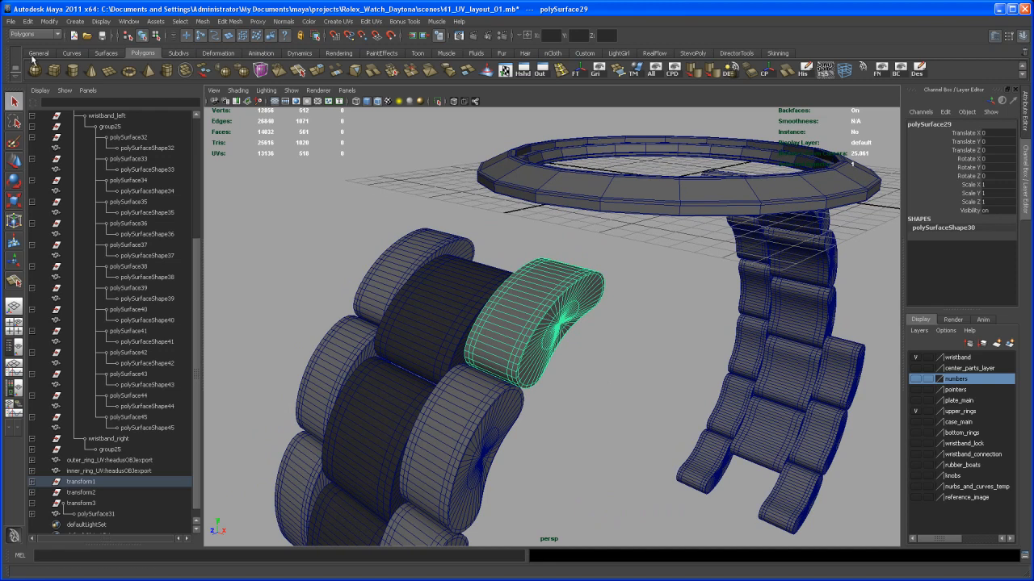
- Export the selected link as OBJ to the project's data folder, overwriting wristband_piece.obj
{"action": "left_click", "coordinate": [12, 21]}
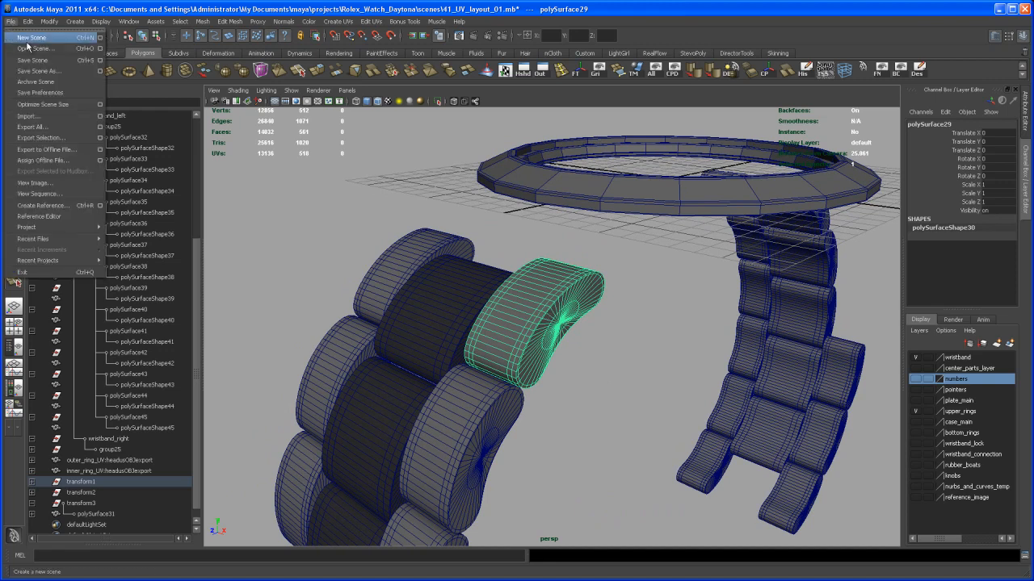
{"action": "left_click", "coordinate": [49, 138]}
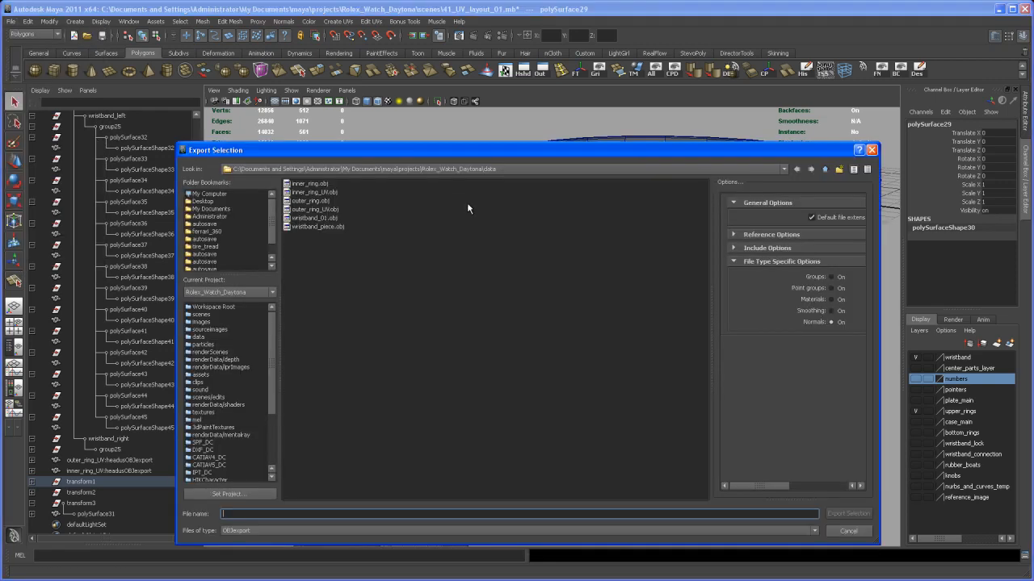
{"action": "left_click", "coordinate": [327, 226]}
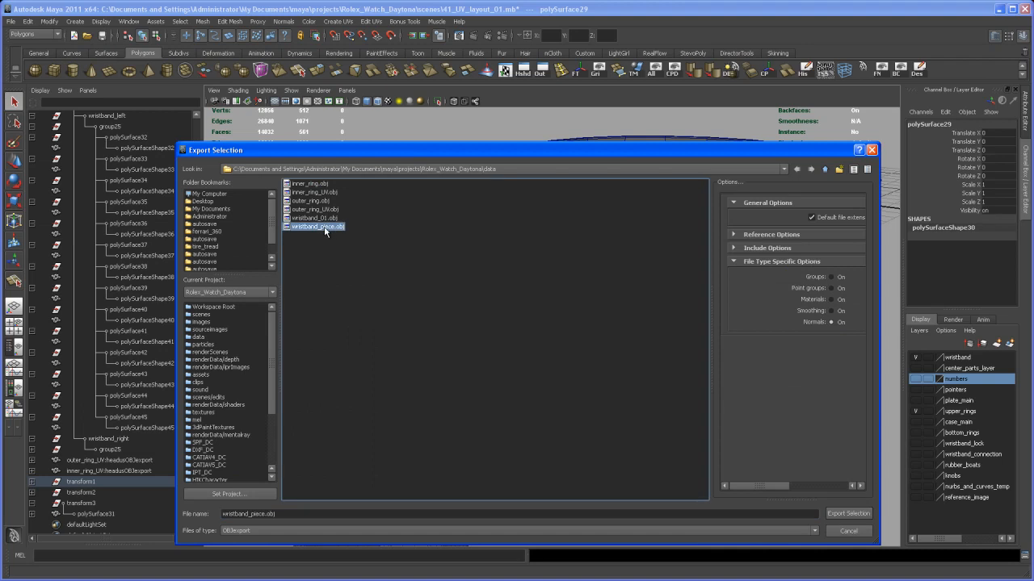
{"action": "left_click", "coordinate": [849, 514]}
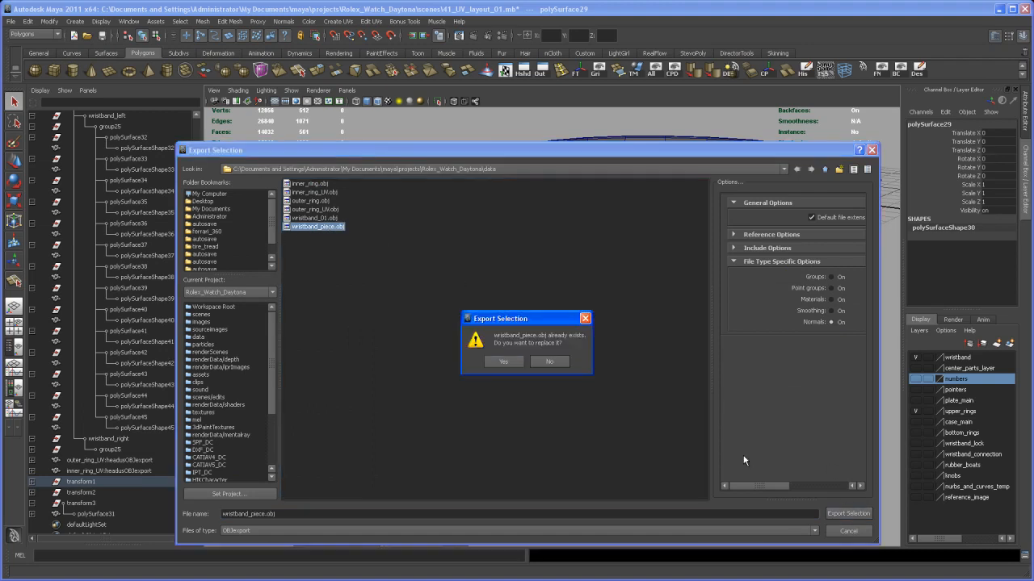
{"action": "left_click", "coordinate": [506, 362]}
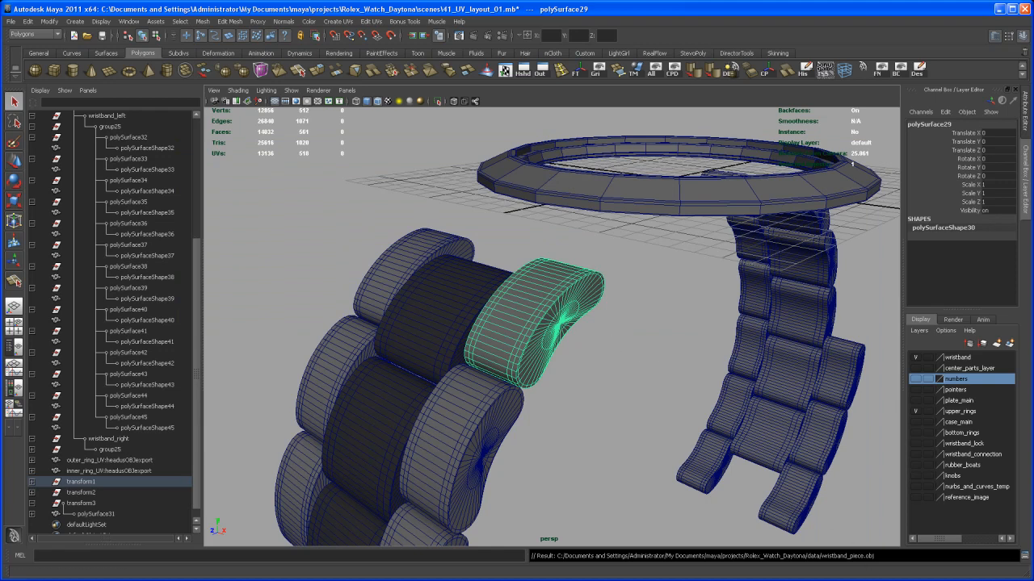
- Switch to UVLayout, load wristband_piece.obj as a Poly object with New UVs, and enlarge its window to show the link from an angle
{"action": "key", "text": "alt+Tab"}
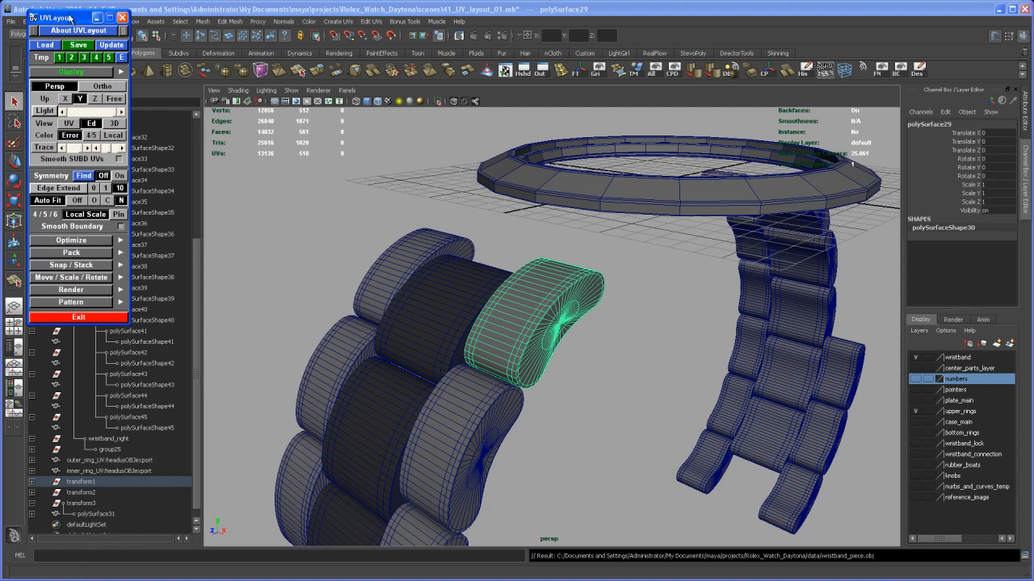
{"action": "left_click_drag", "start_coordinate": [77, 17], "coordinate": [109, 25]}
{"action": "left_click", "coordinate": [77, 53]}
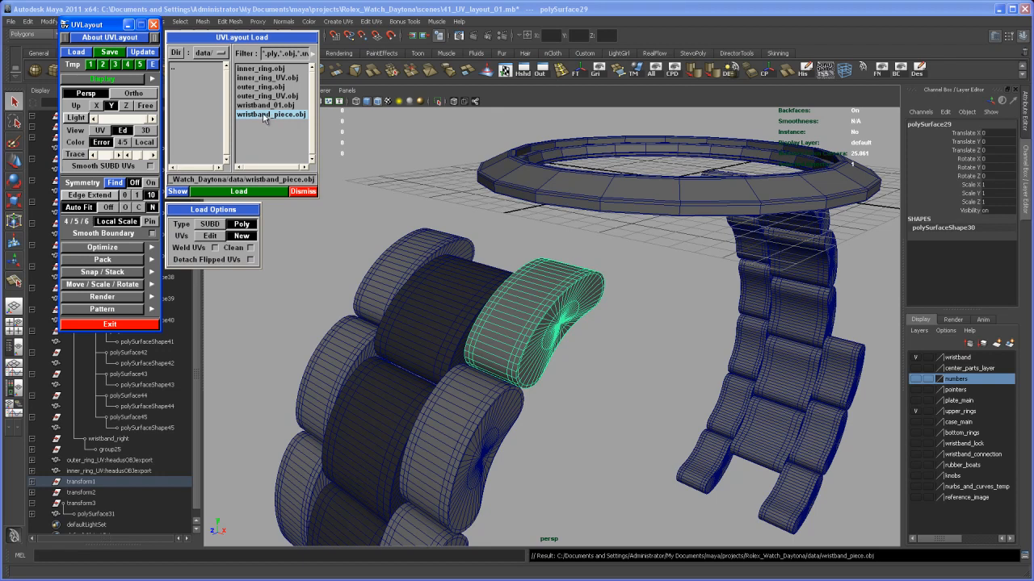
{"action": "double_click", "coordinate": [262, 114]}
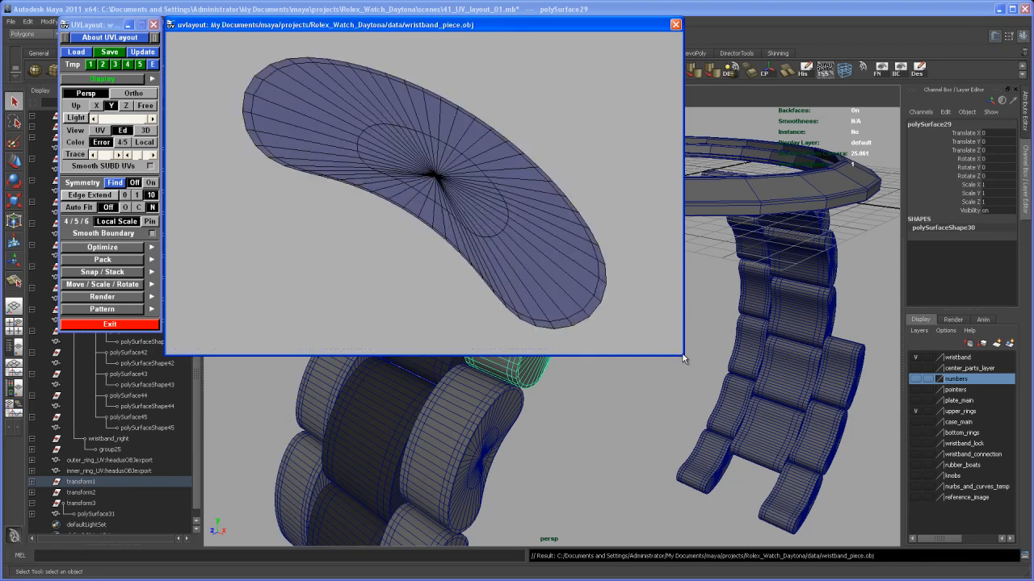
{"action": "left_click_drag", "start_coordinate": [682, 356], "coordinate": [960, 533]}
{"action": "middle_click_drag", "start_coordinate": [773, 257], "coordinate": [665, 320]}
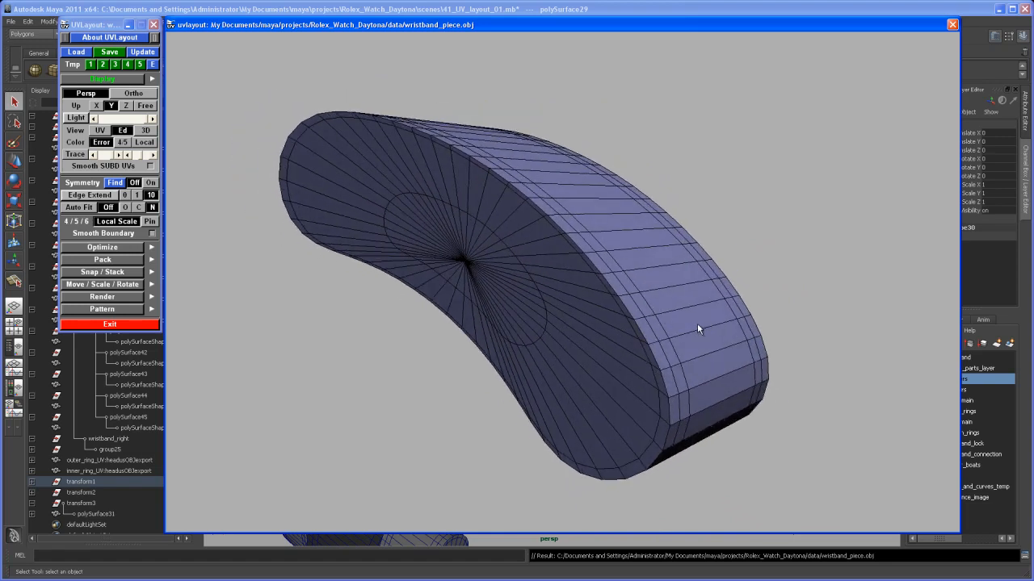